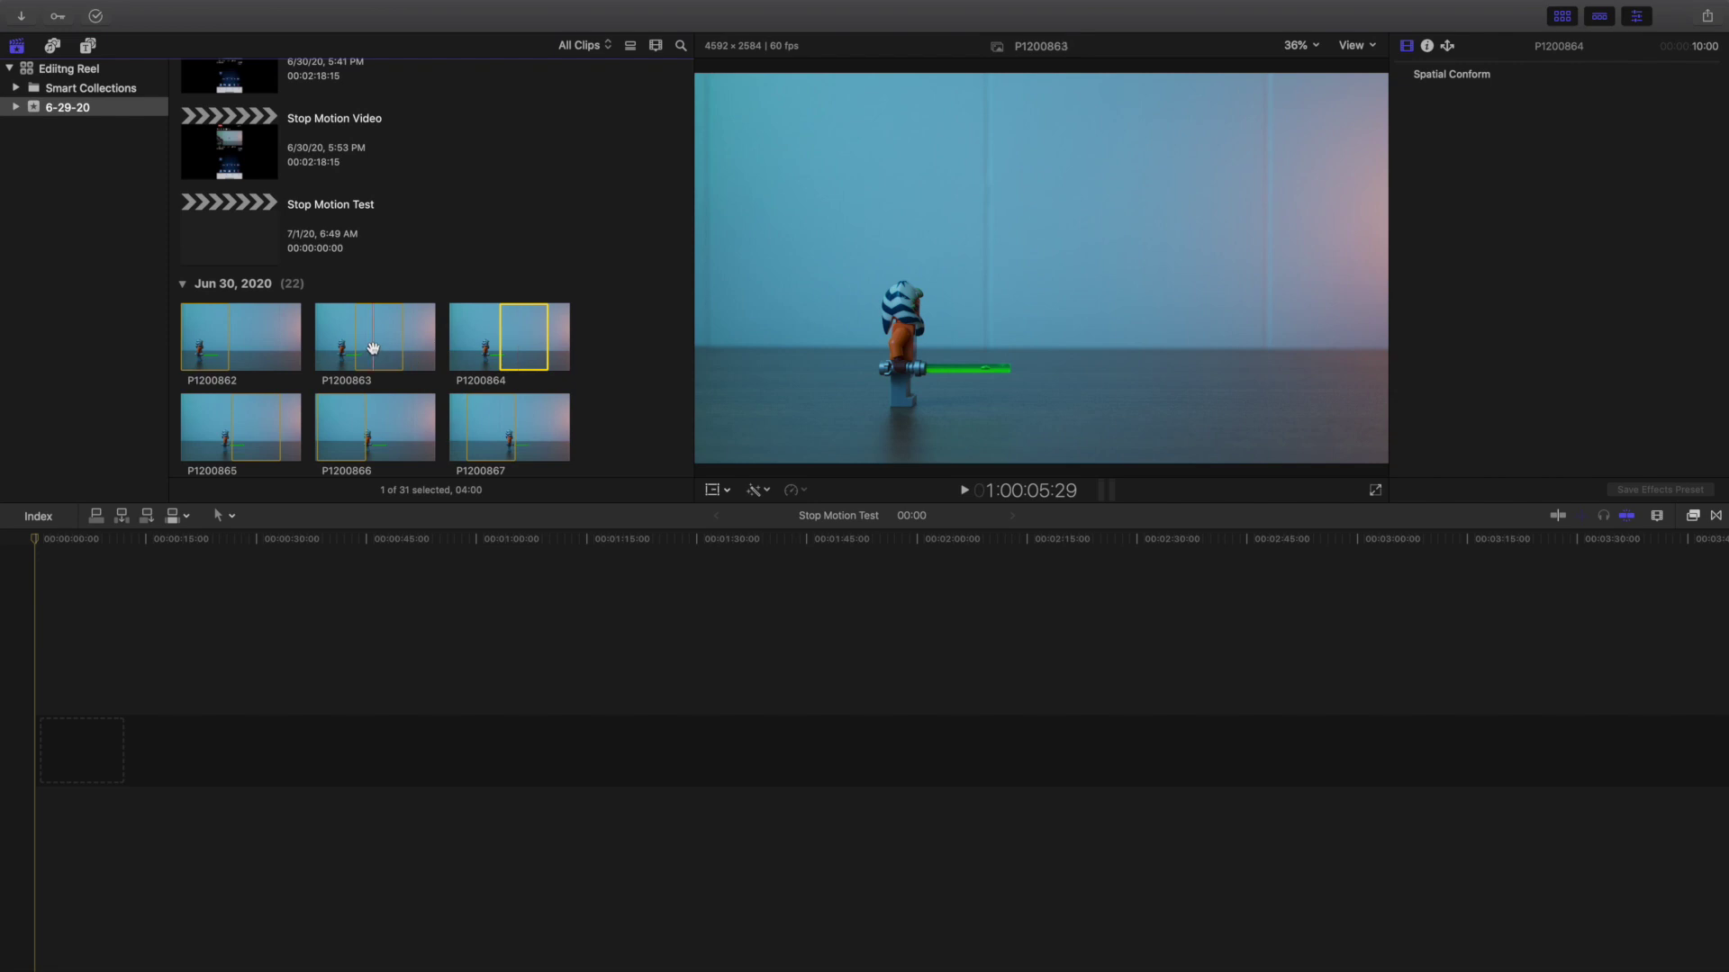
# Examine the stop-motion photos from P1200862 onward in the browser, comparing the figure's position from frame to frame
pyautogui.click(370, 351)
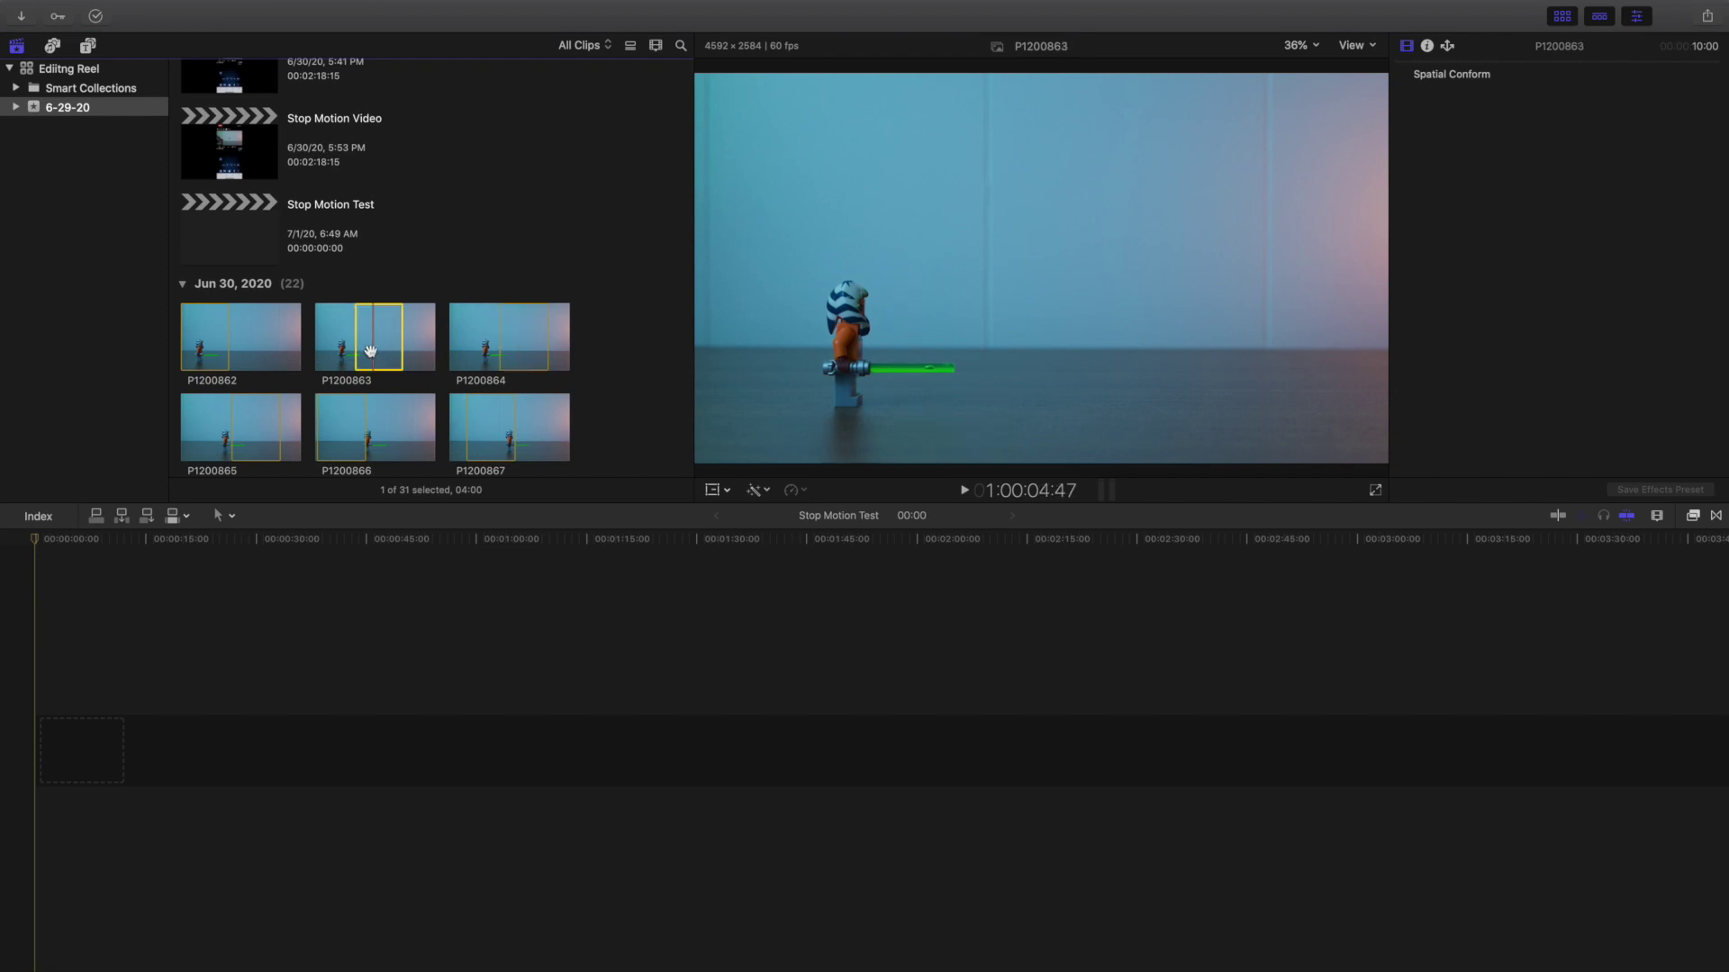
pyautogui.click(209, 346)
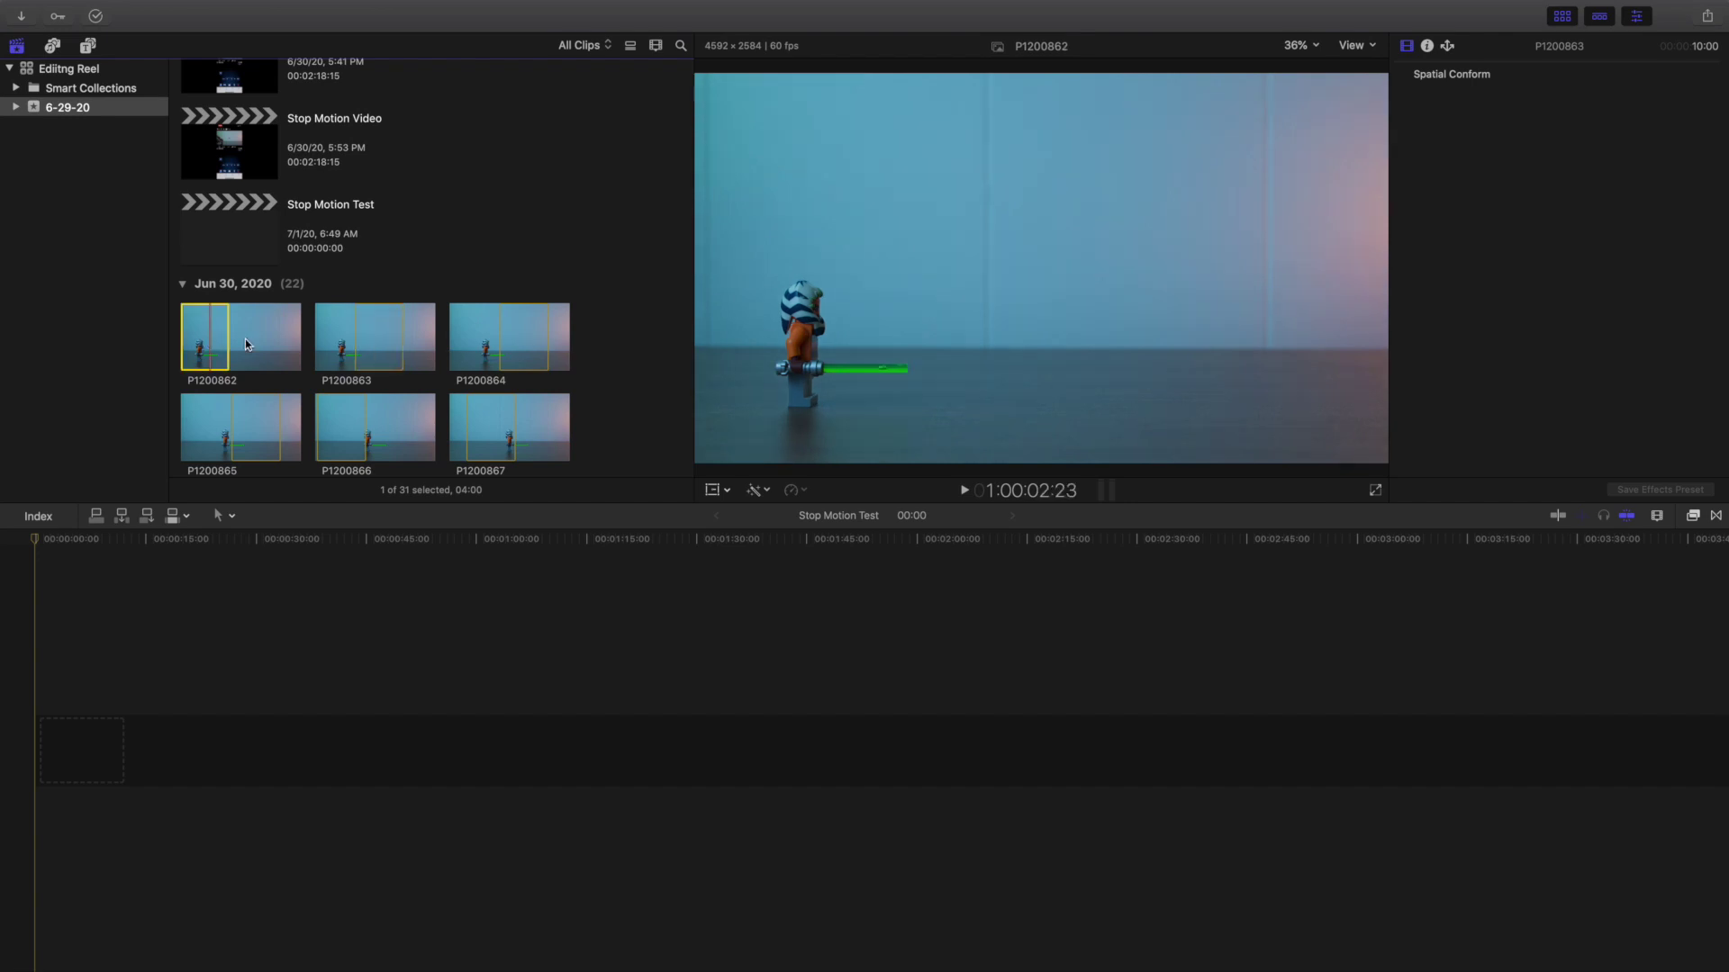
pyautogui.click(363, 337)
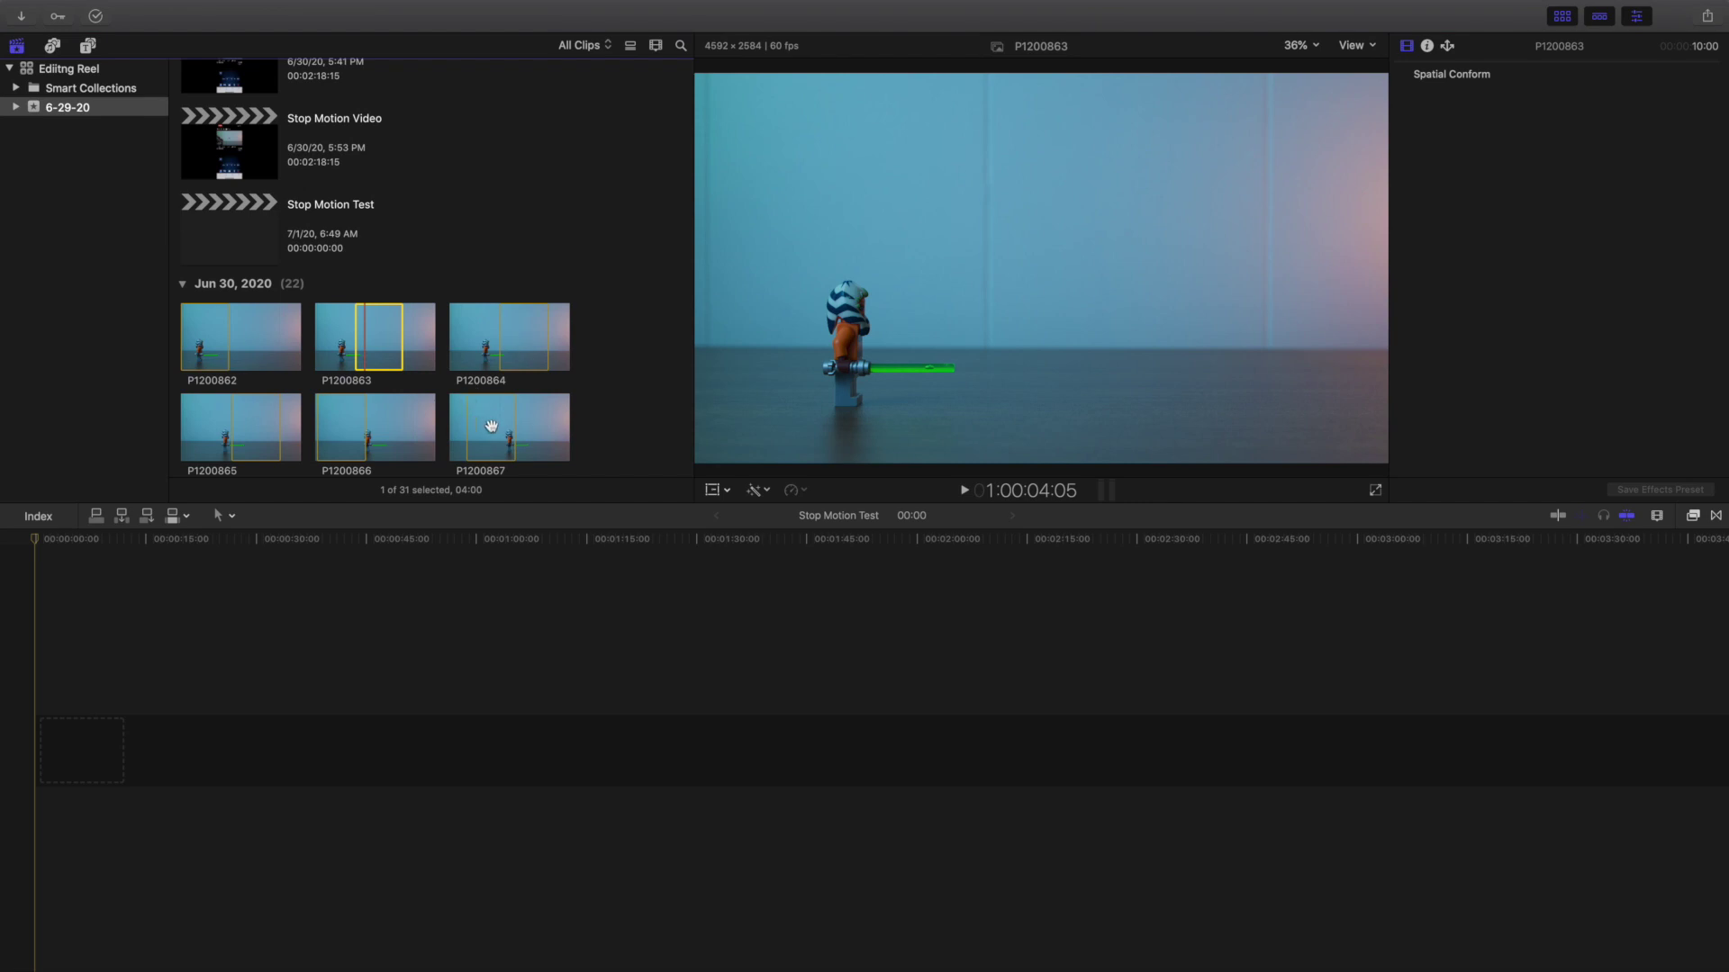
pyautogui.click(337, 428)
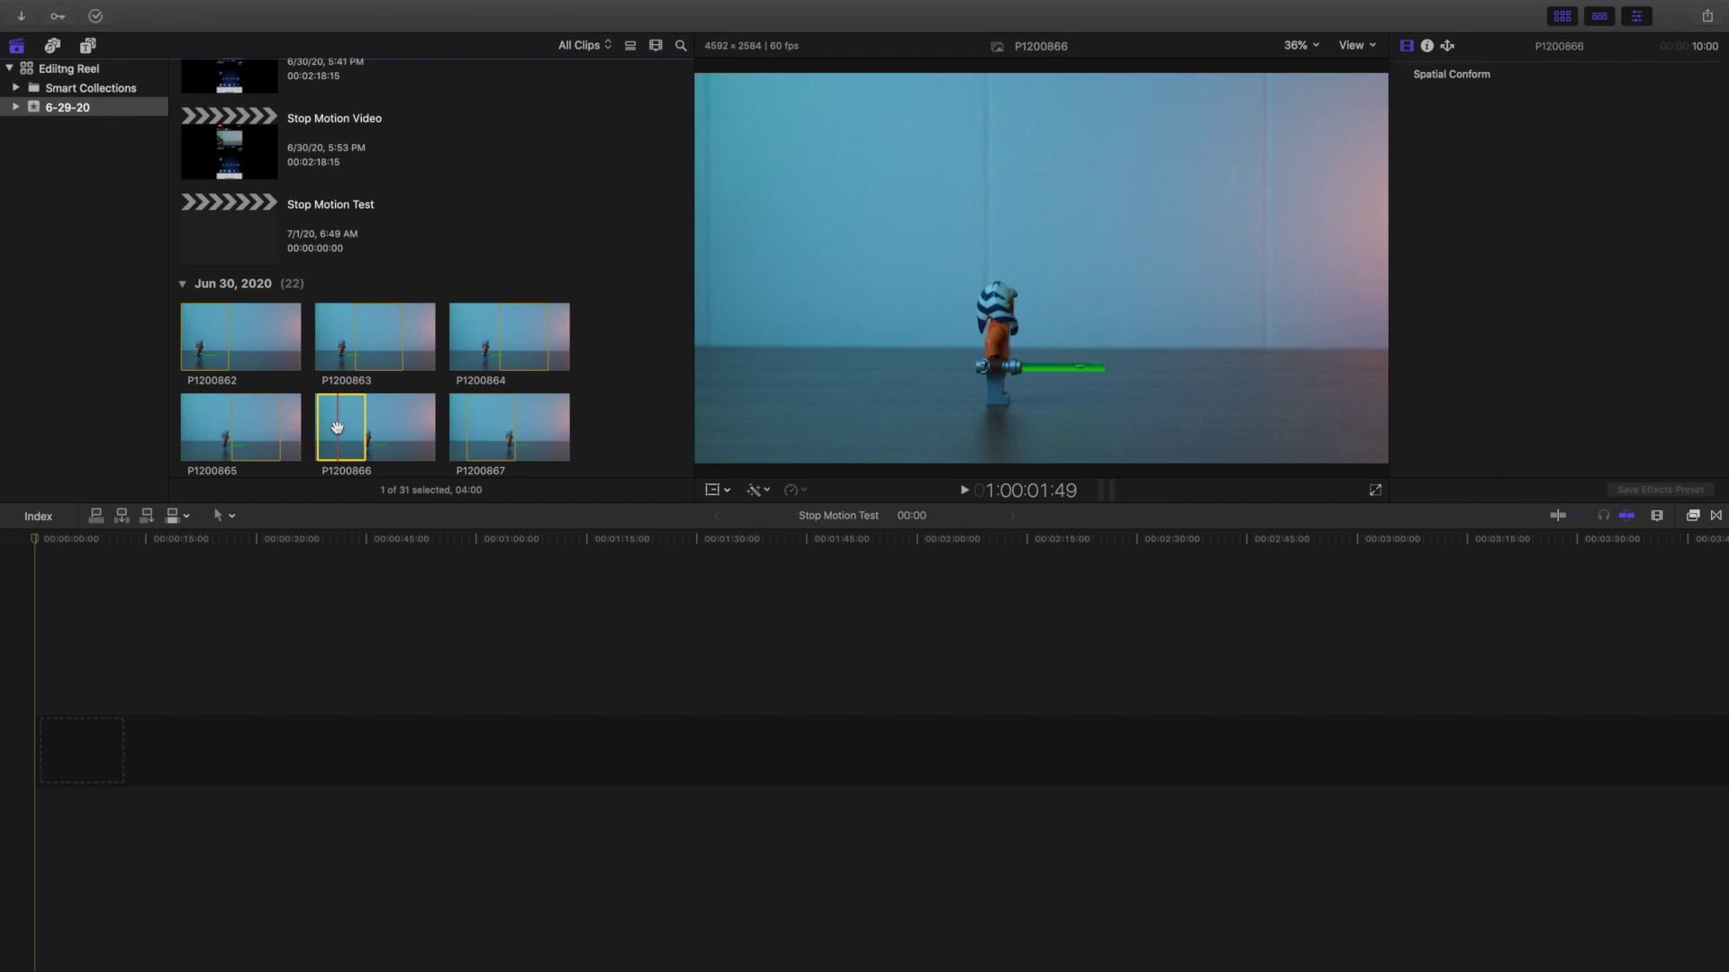
pyautogui.click(495, 423)
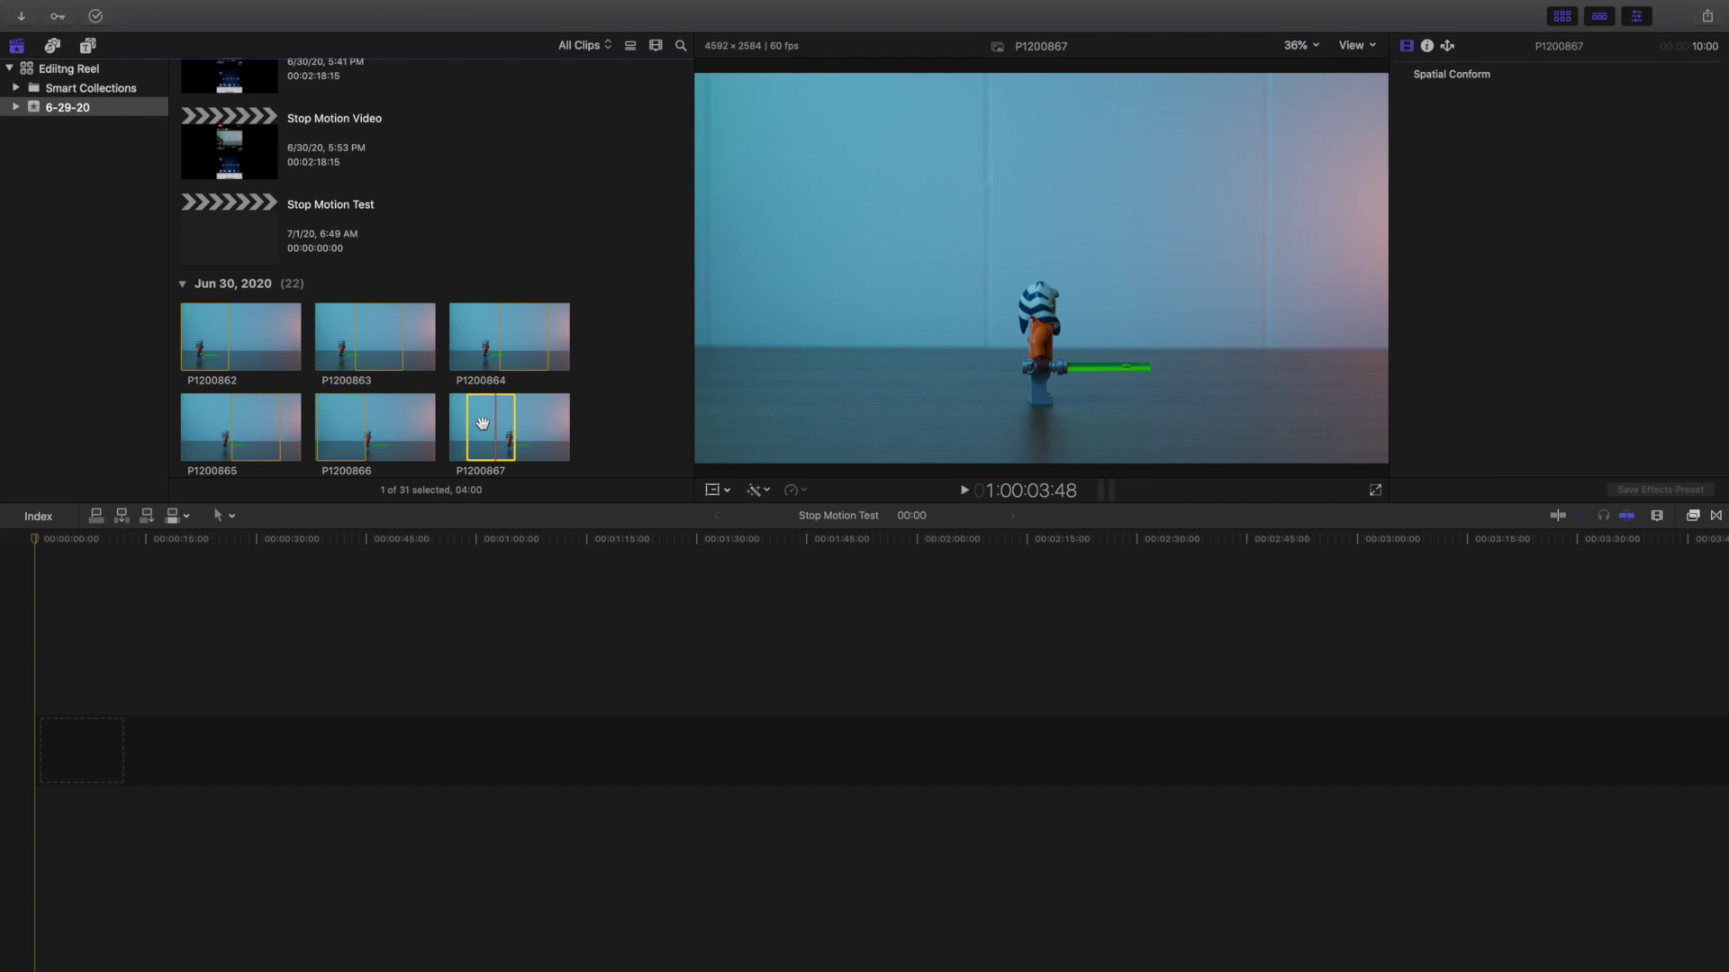
pyautogui.scroll(-3, 468, 423)
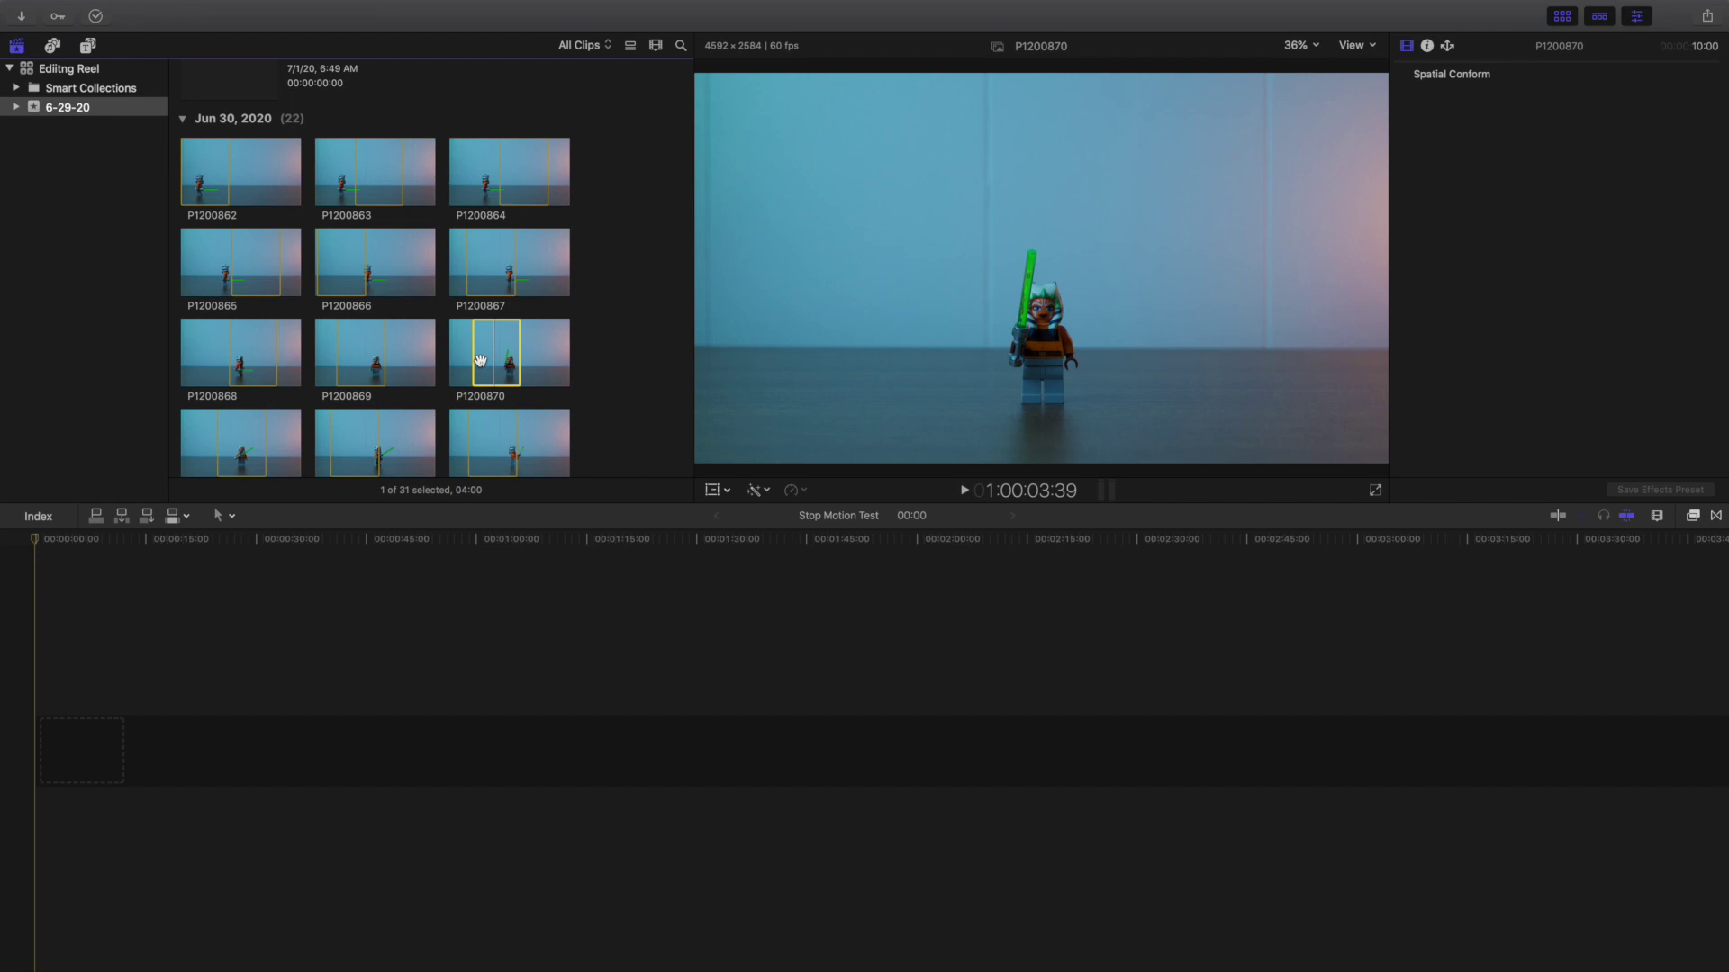
pyautogui.click(208, 180)
pyautogui.click(368, 162)
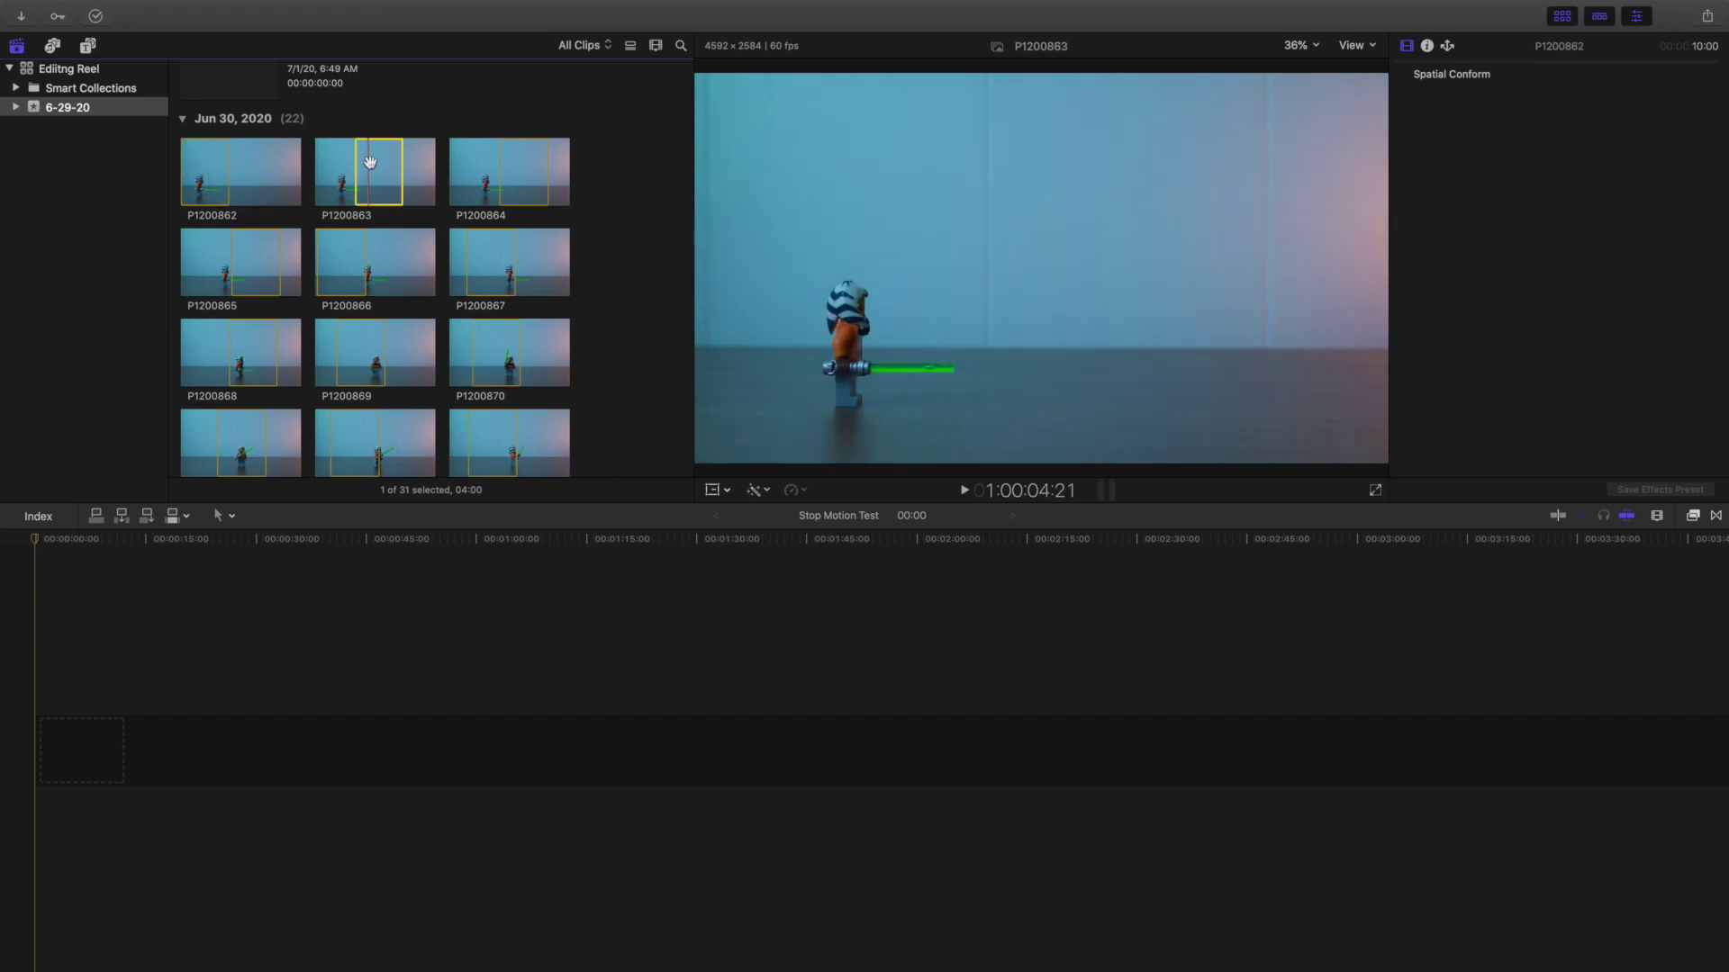
pyautogui.click(509, 171)
pyautogui.click(247, 258)
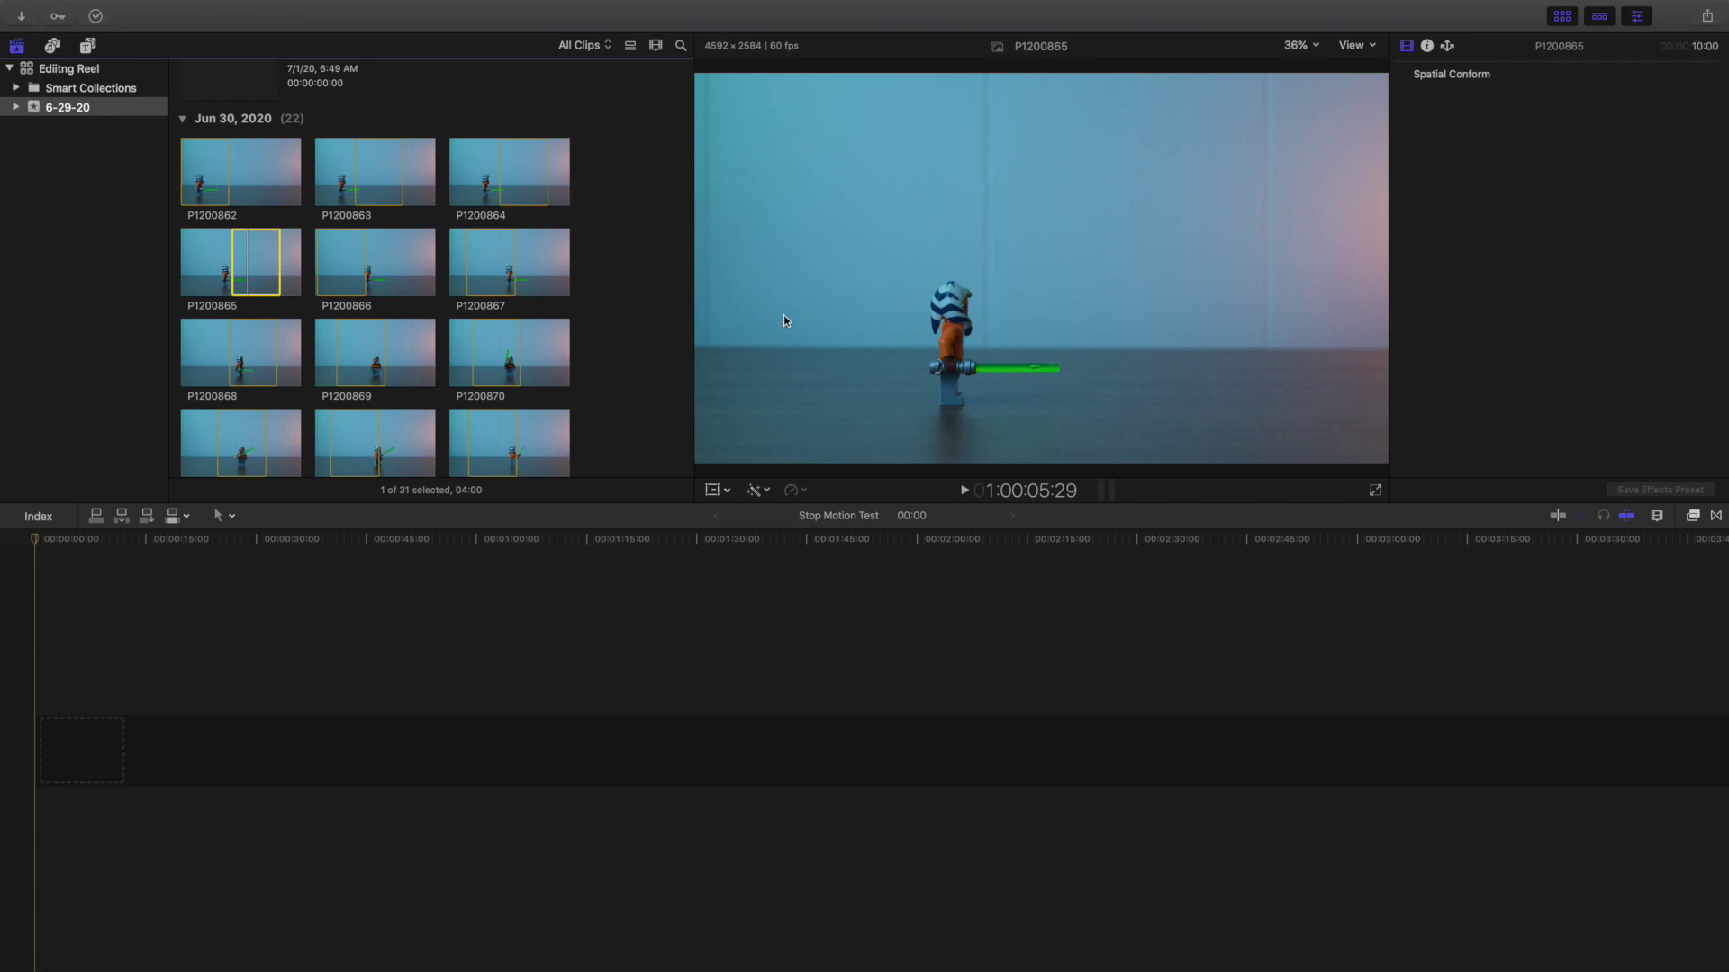
pyautogui.click(348, 275)
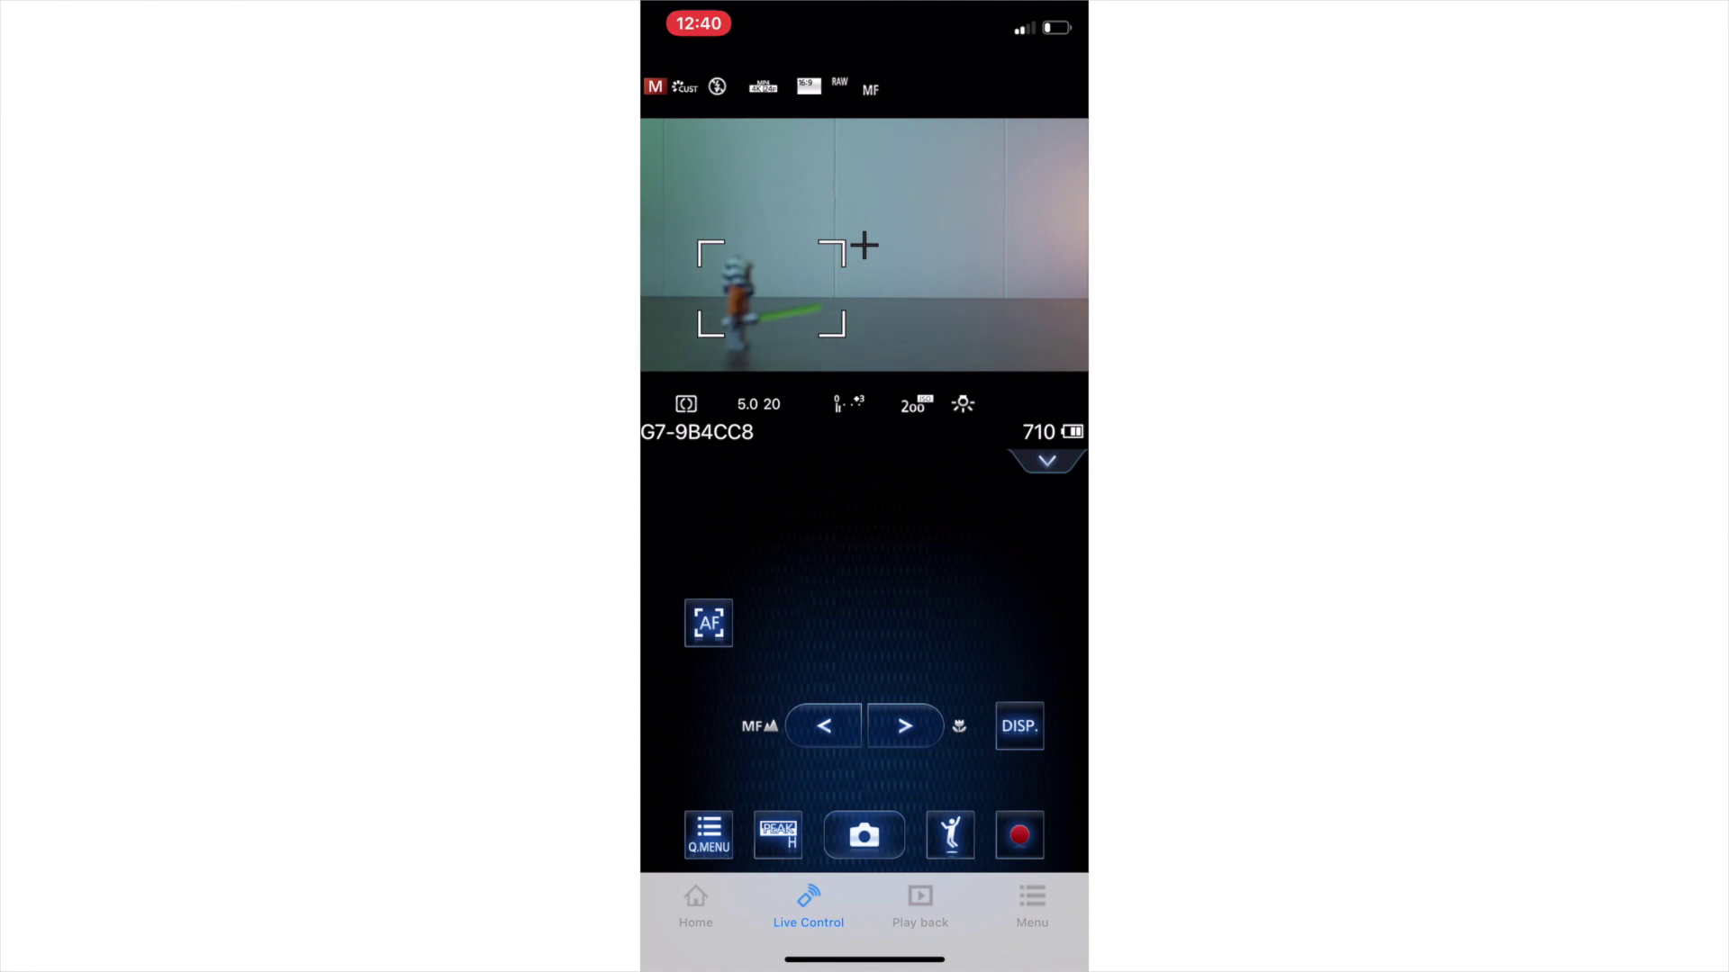
# Switch to the phone's camera remote app, focus on the minifigure and photograph its successive poses
pyautogui.click(709, 623)
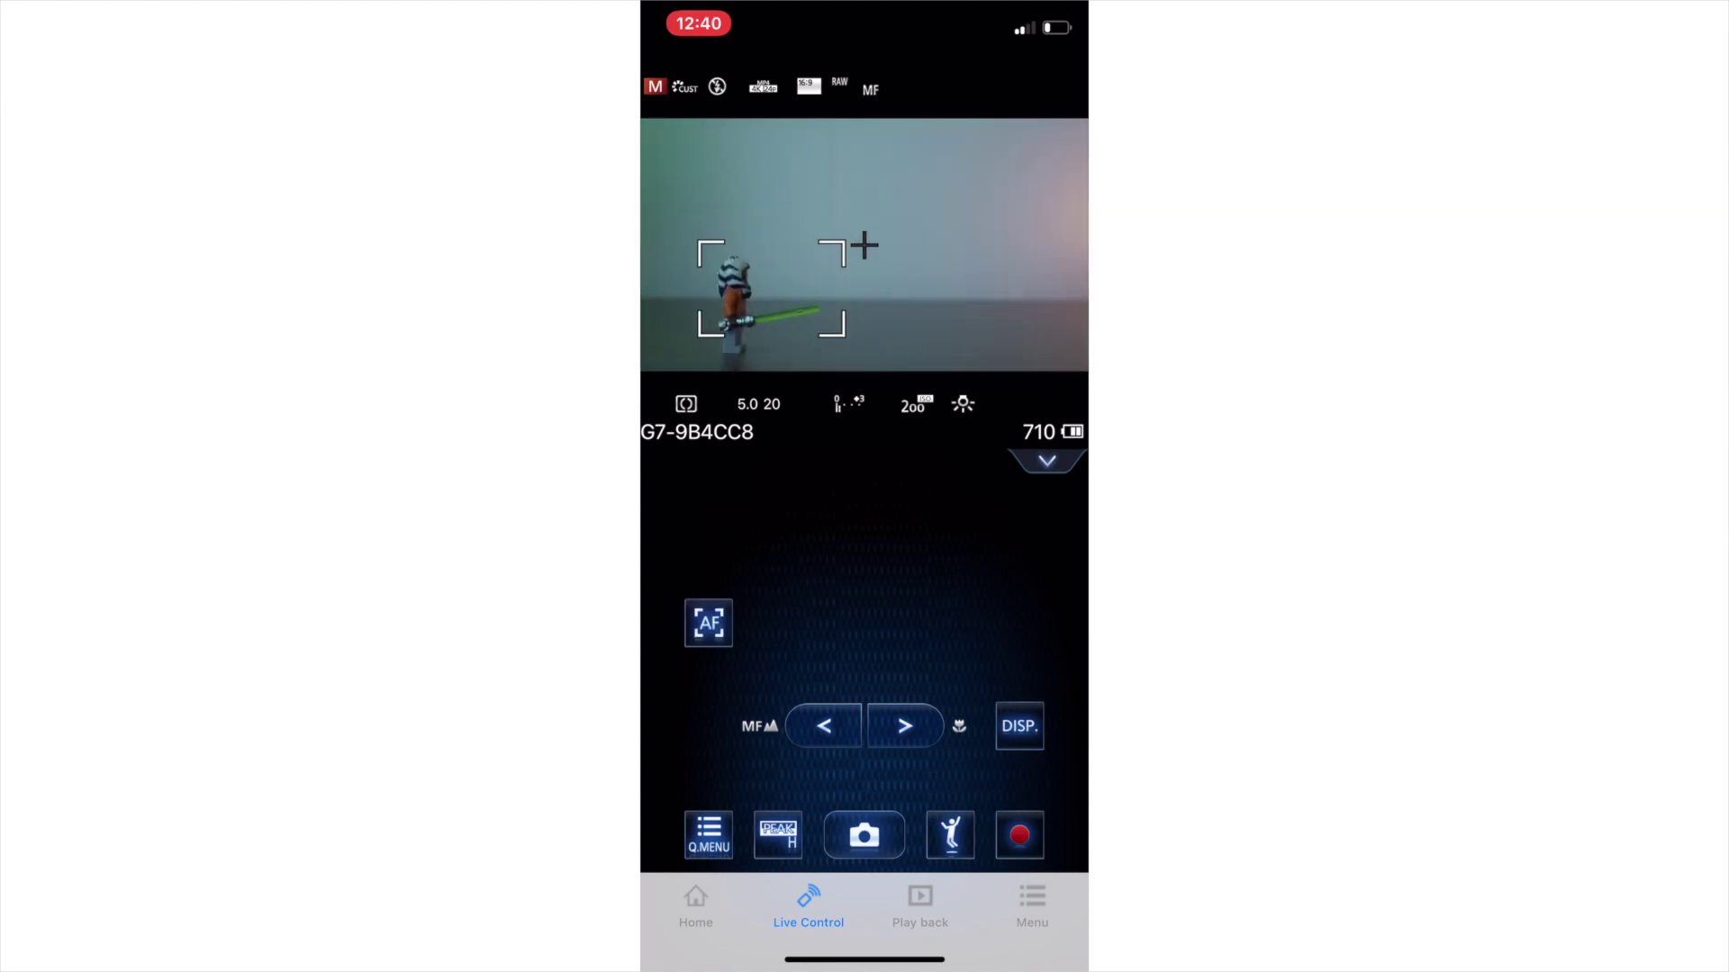
pyautogui.click(864, 835)
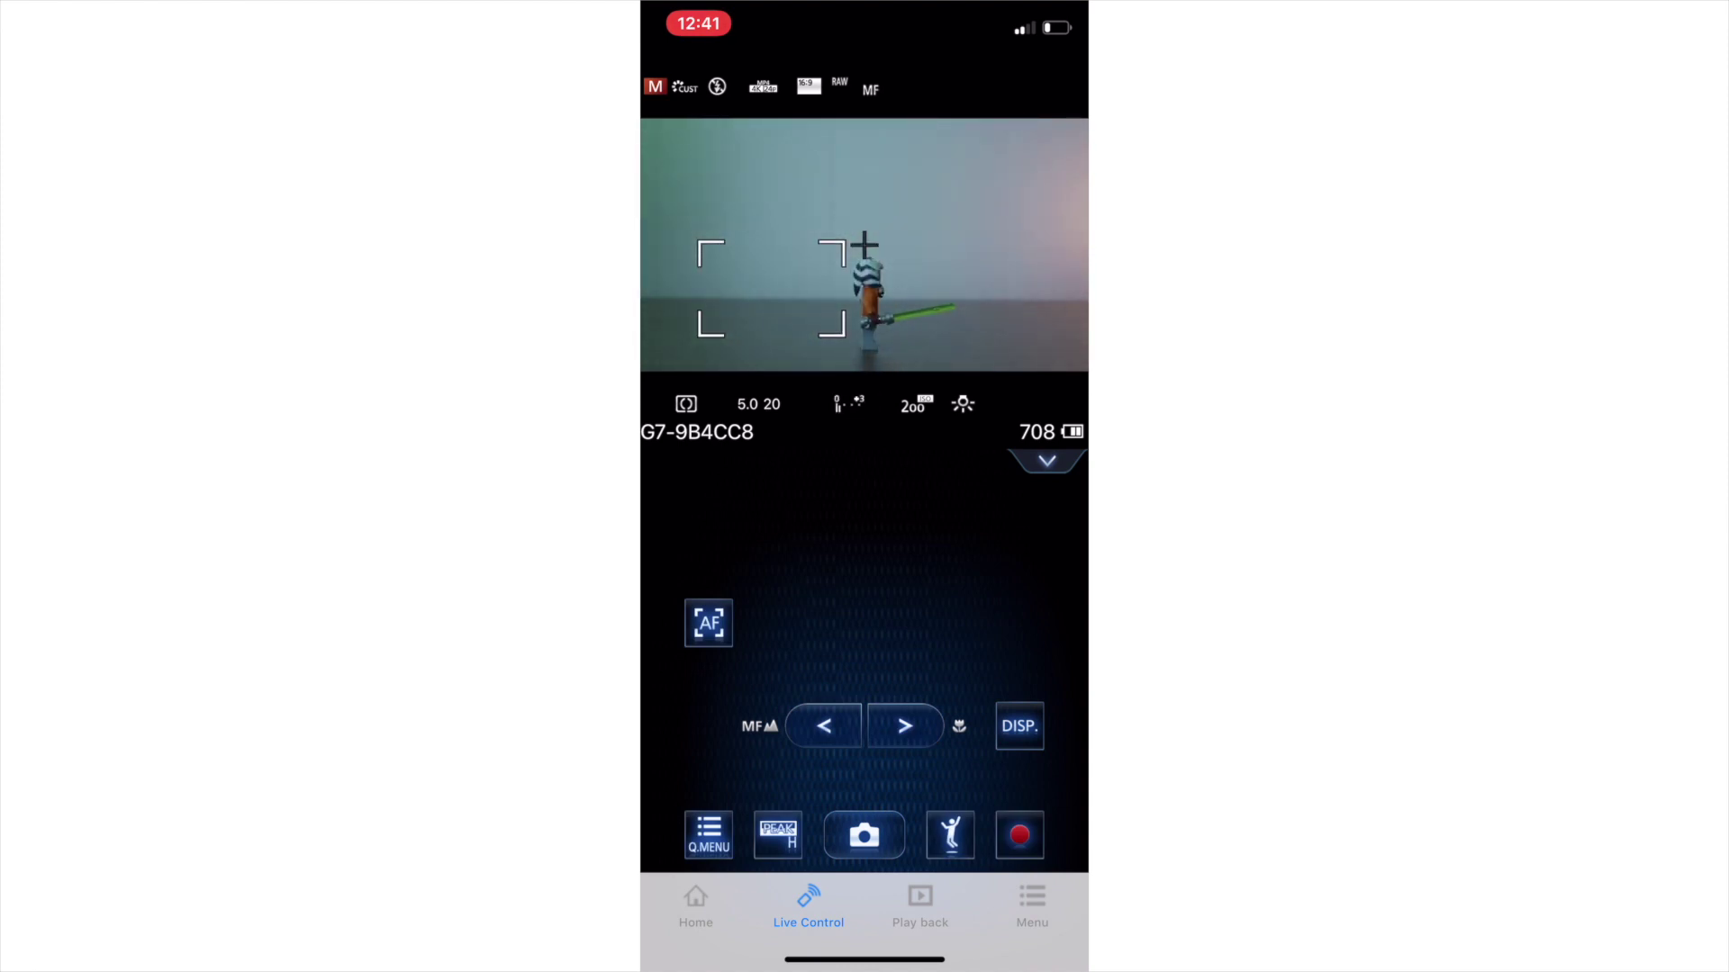
pyautogui.click(895, 288)
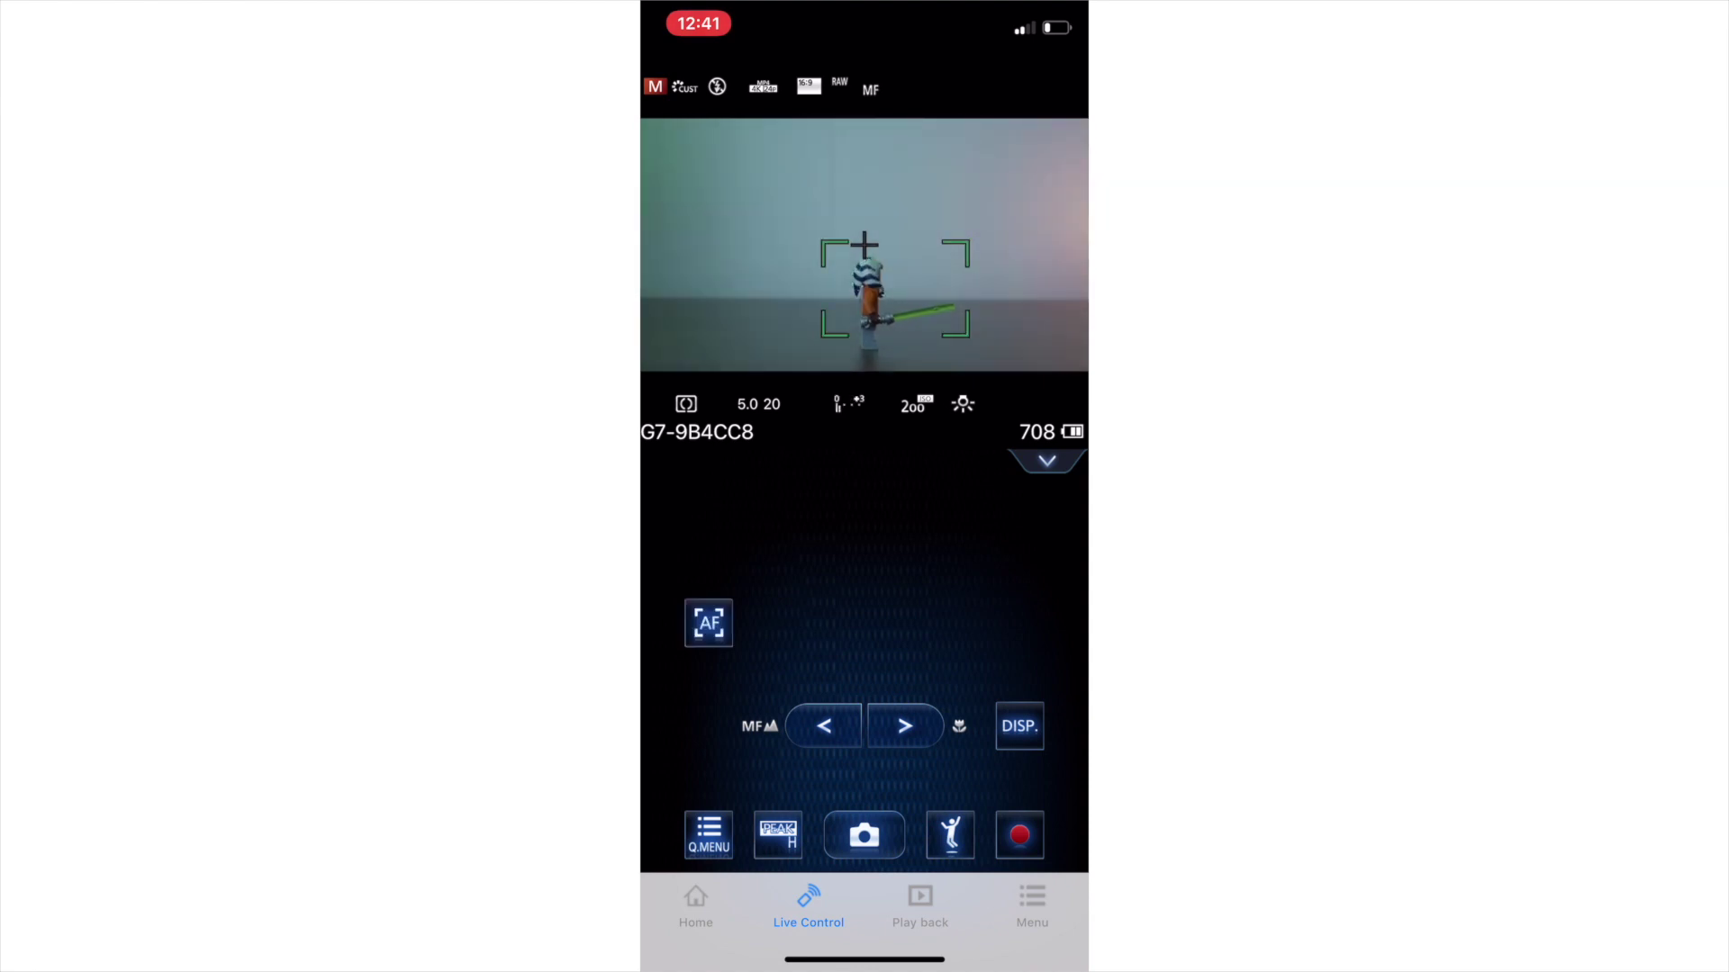
pyautogui.click(863, 835)
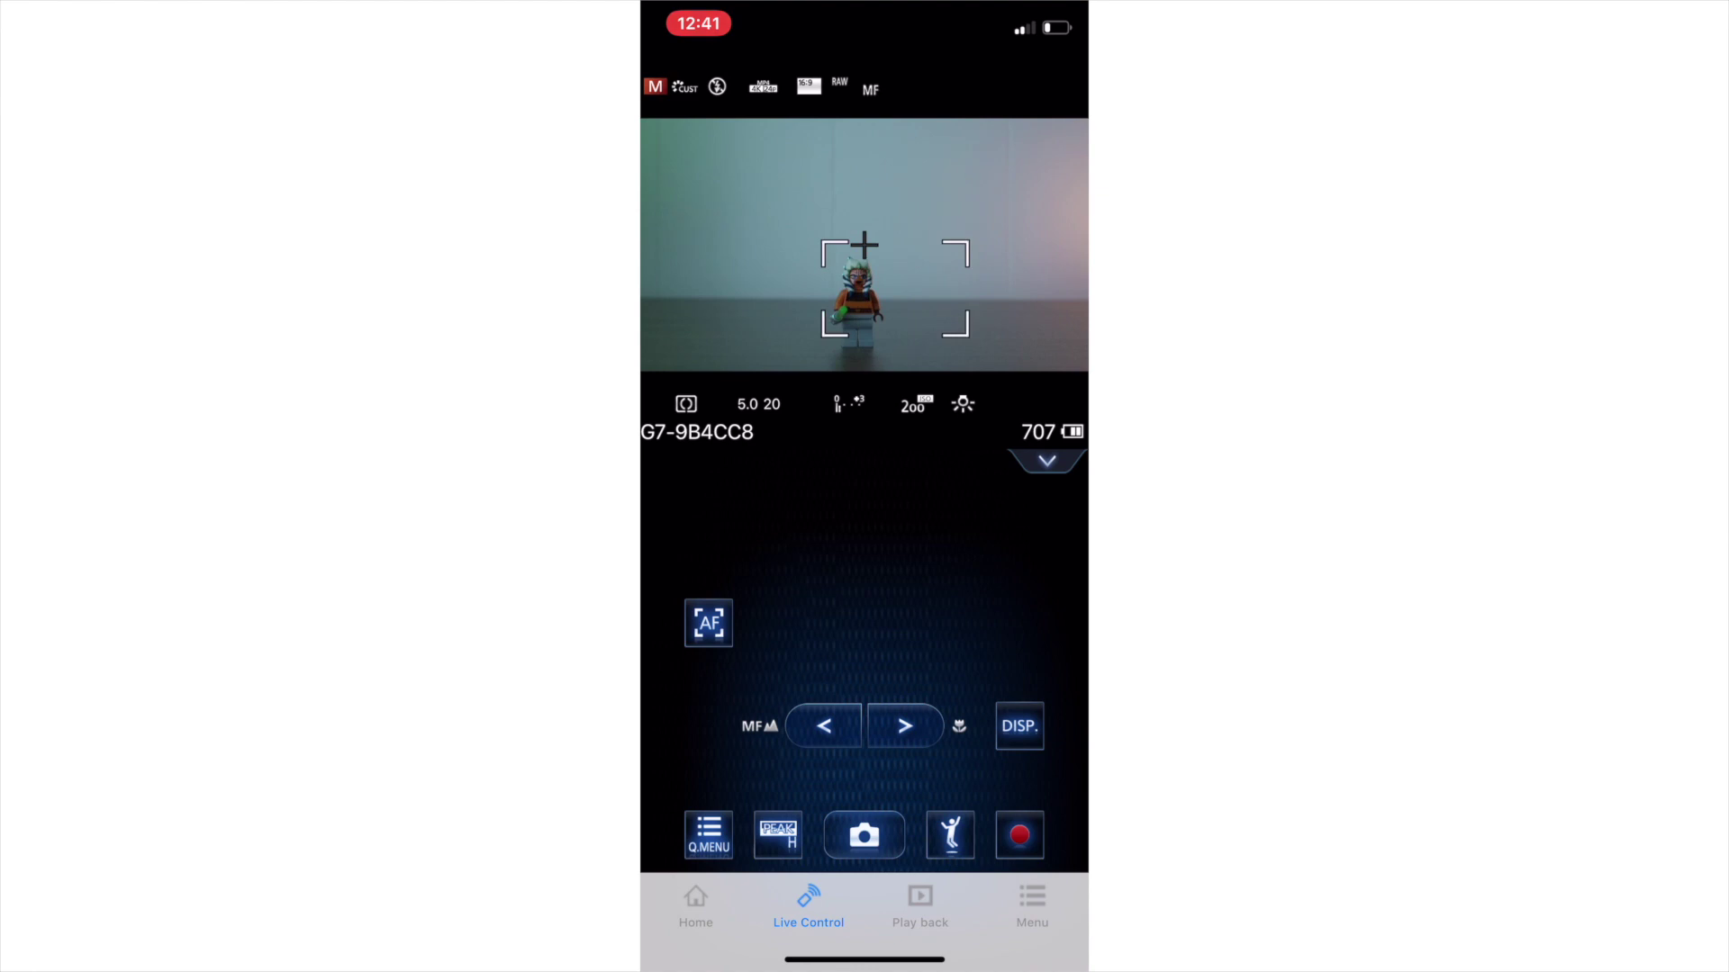
pyautogui.click(864, 835)
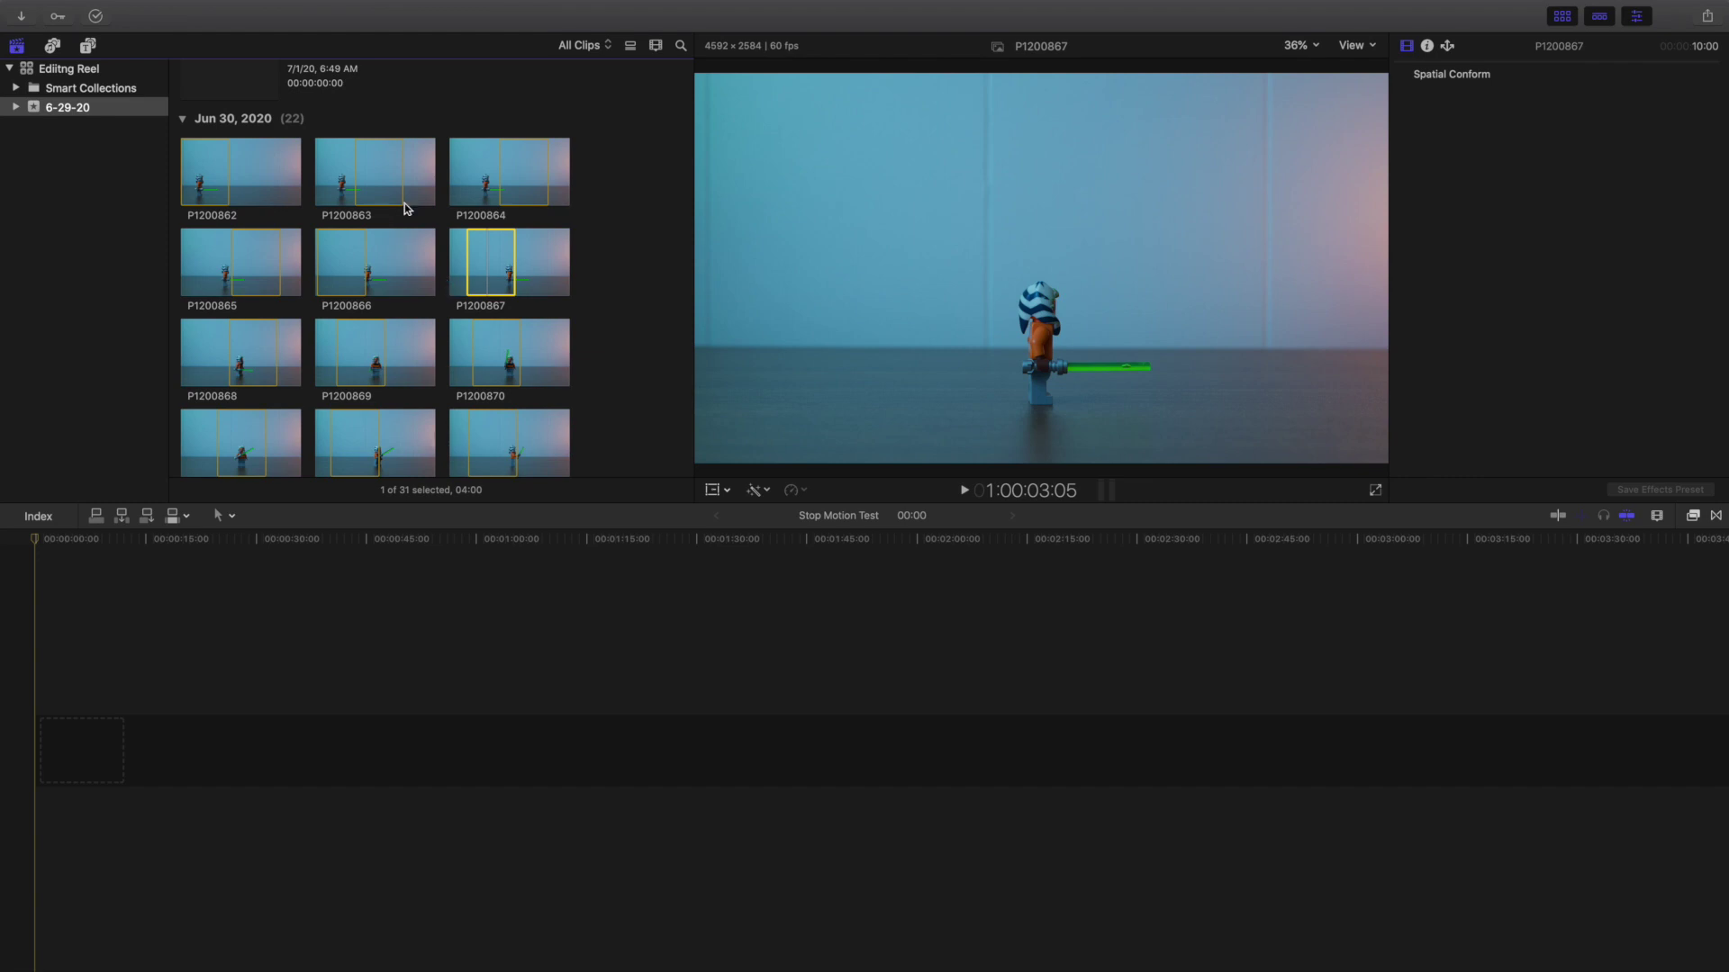
# Select the photos P1200862 through P1200877 in the browser and append them to the Stop Motion Test timeline
pyautogui.click(596, 190)
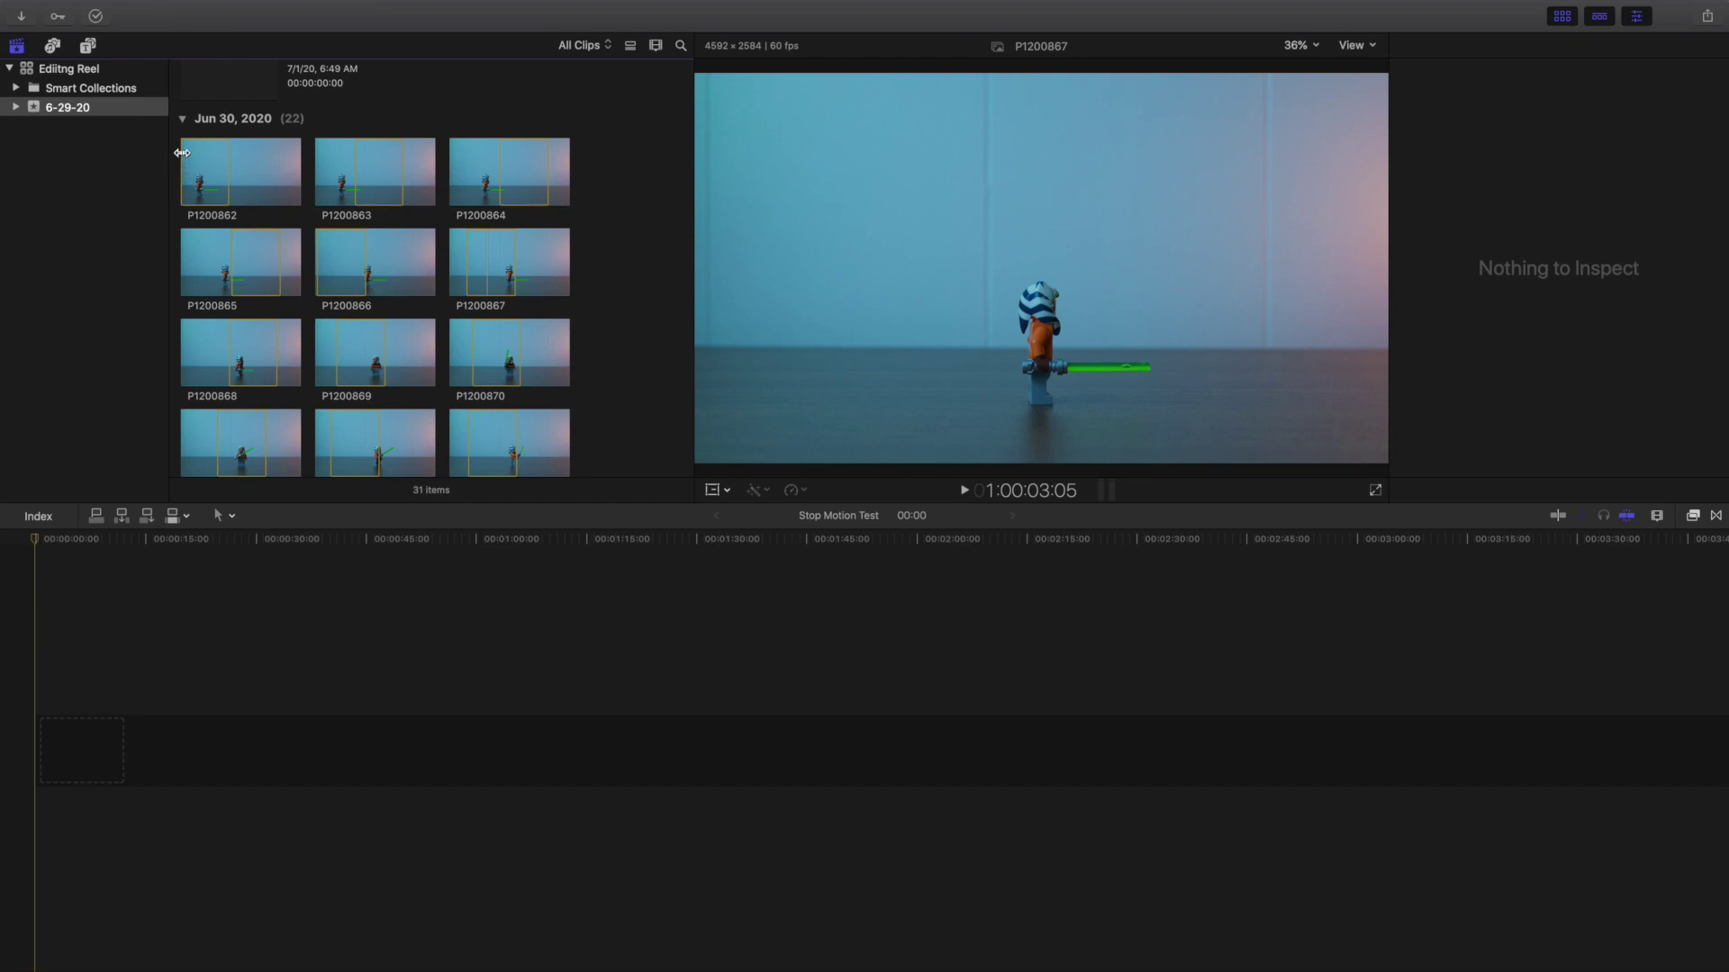
pyautogui.moveTo(170, 148); pyautogui.dragTo(565, 419)
pyautogui.scroll(-3, 567, 414)
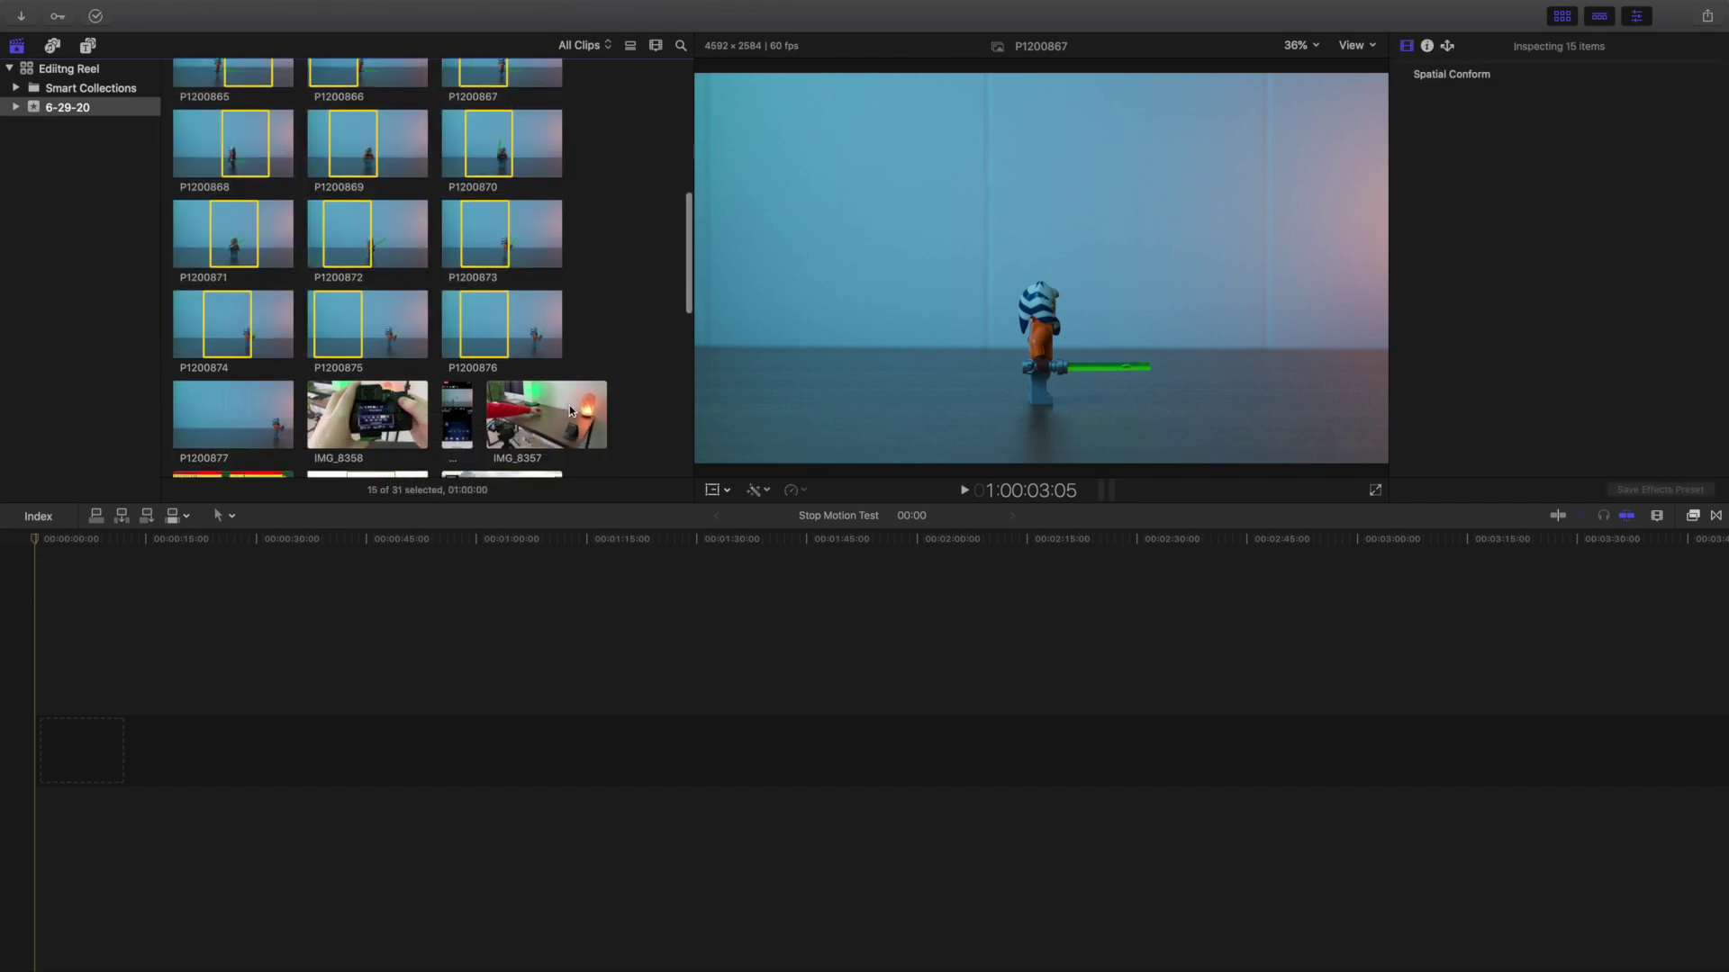
pyautogui.keyDown('super'); pyautogui.click(235, 398); pyautogui.keyUp('super')
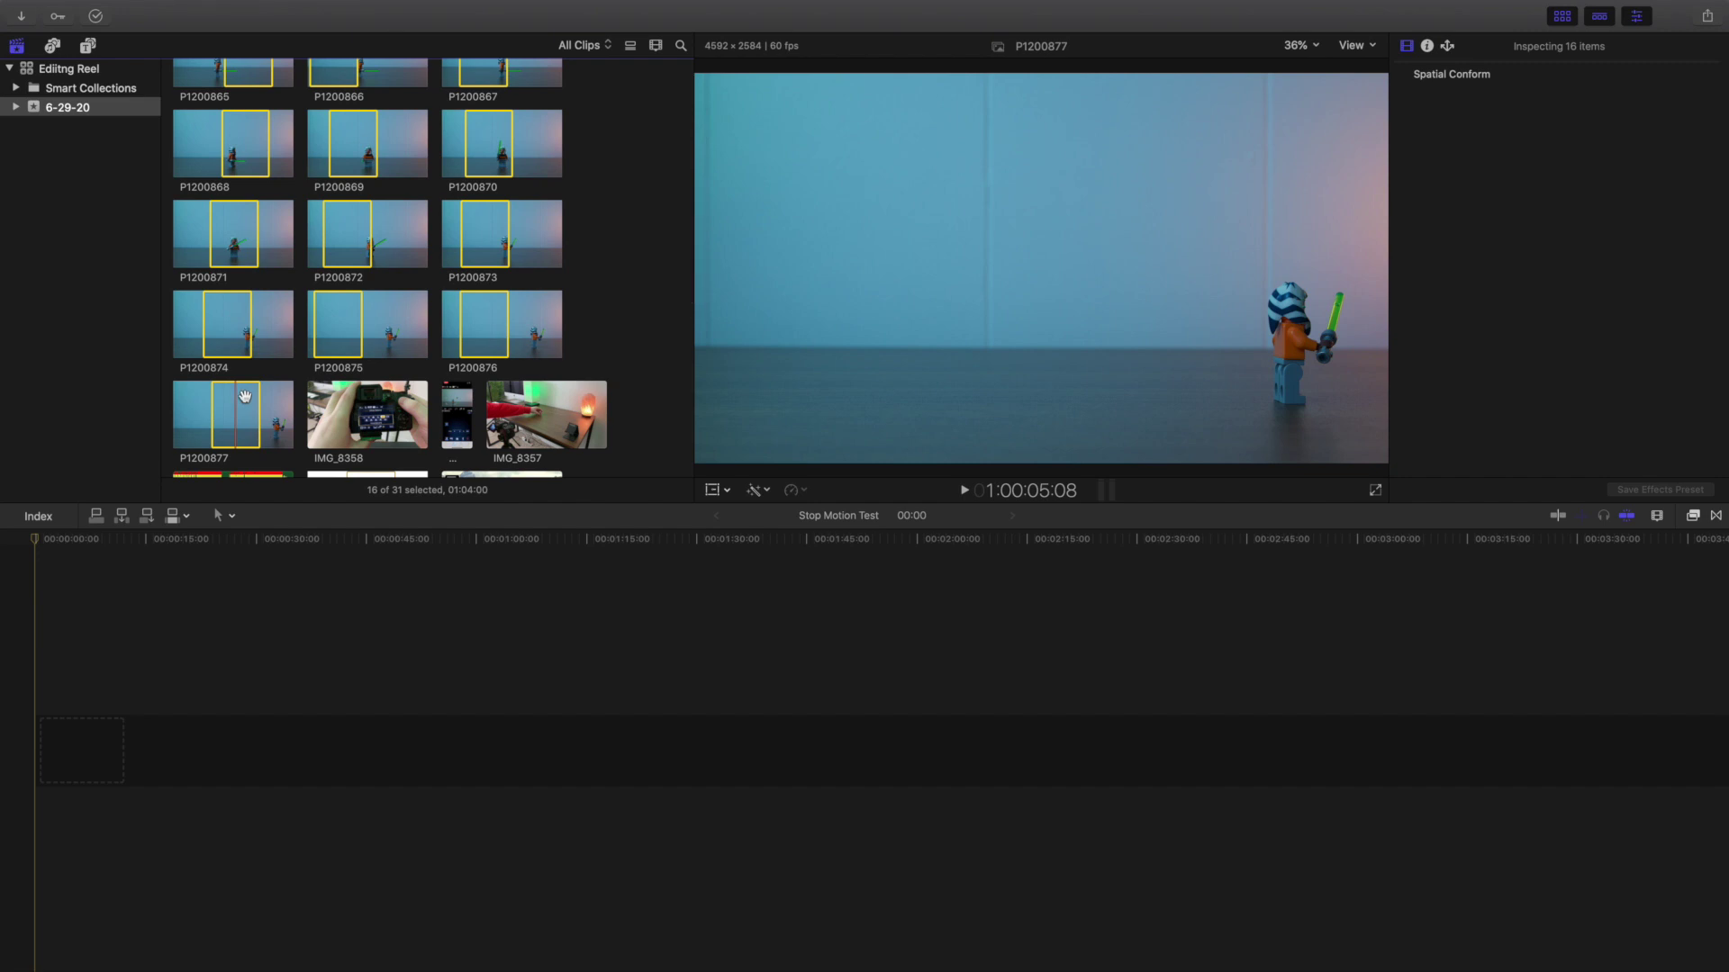
pyautogui.press('e')
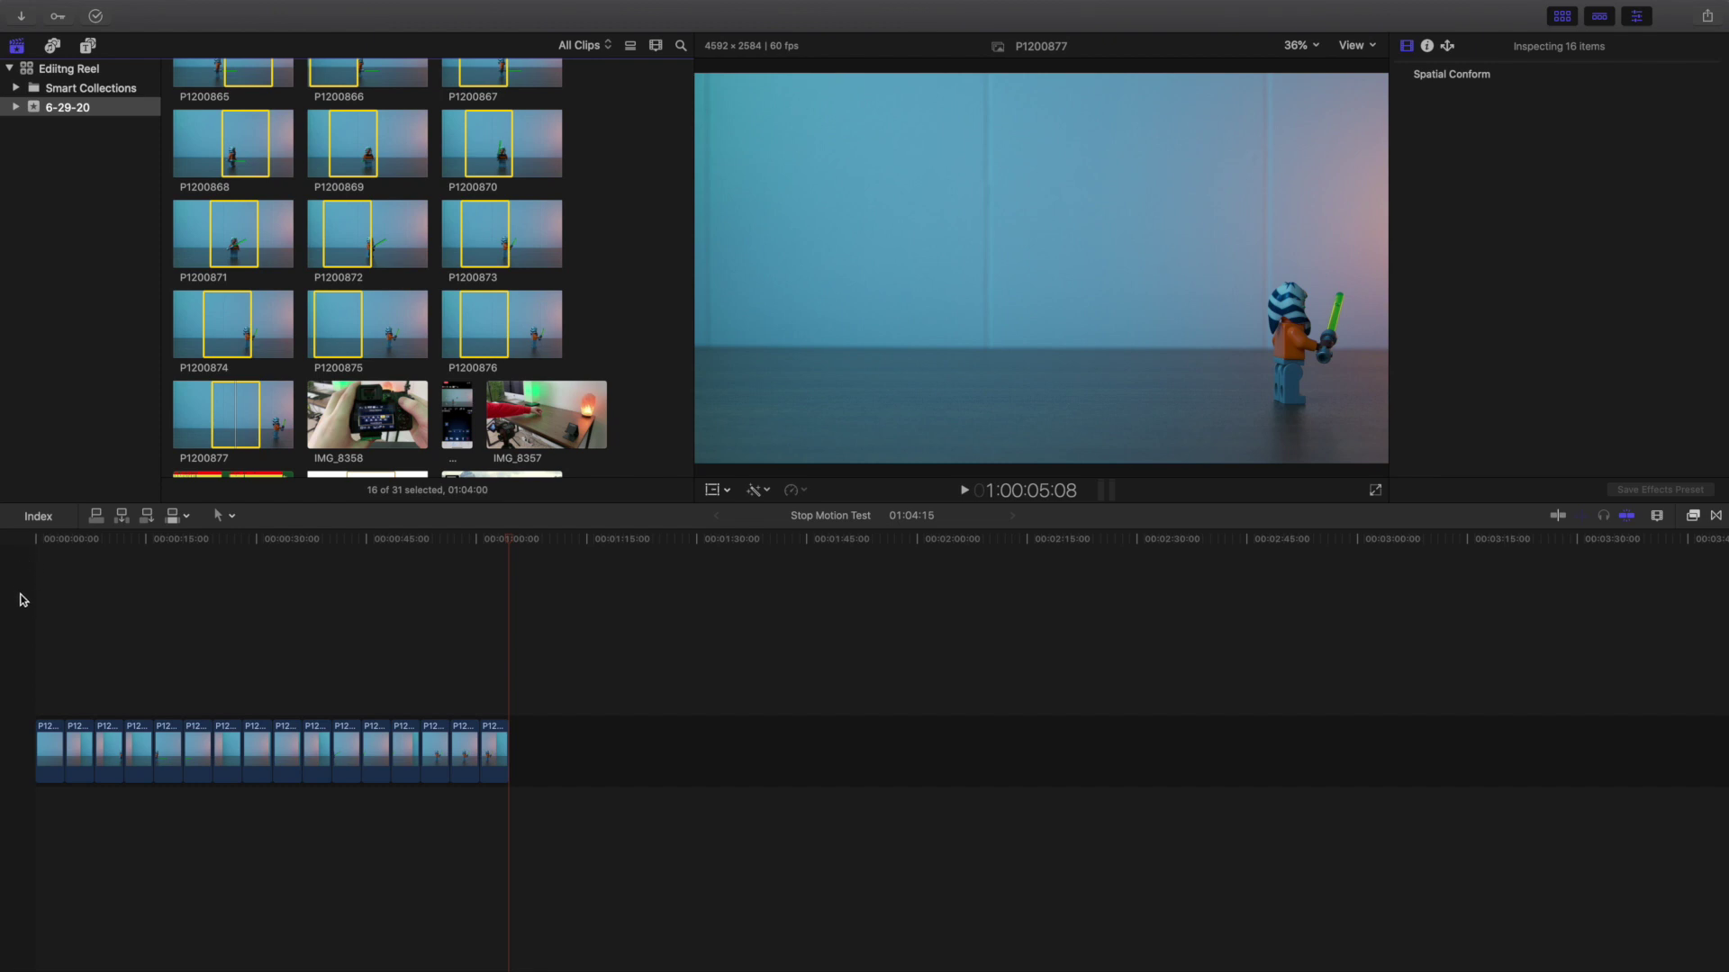
# Set the duration of all the photo clips in the timeline to 4 frames
pyautogui.moveTo(35, 629); pyautogui.dragTo(518, 826)
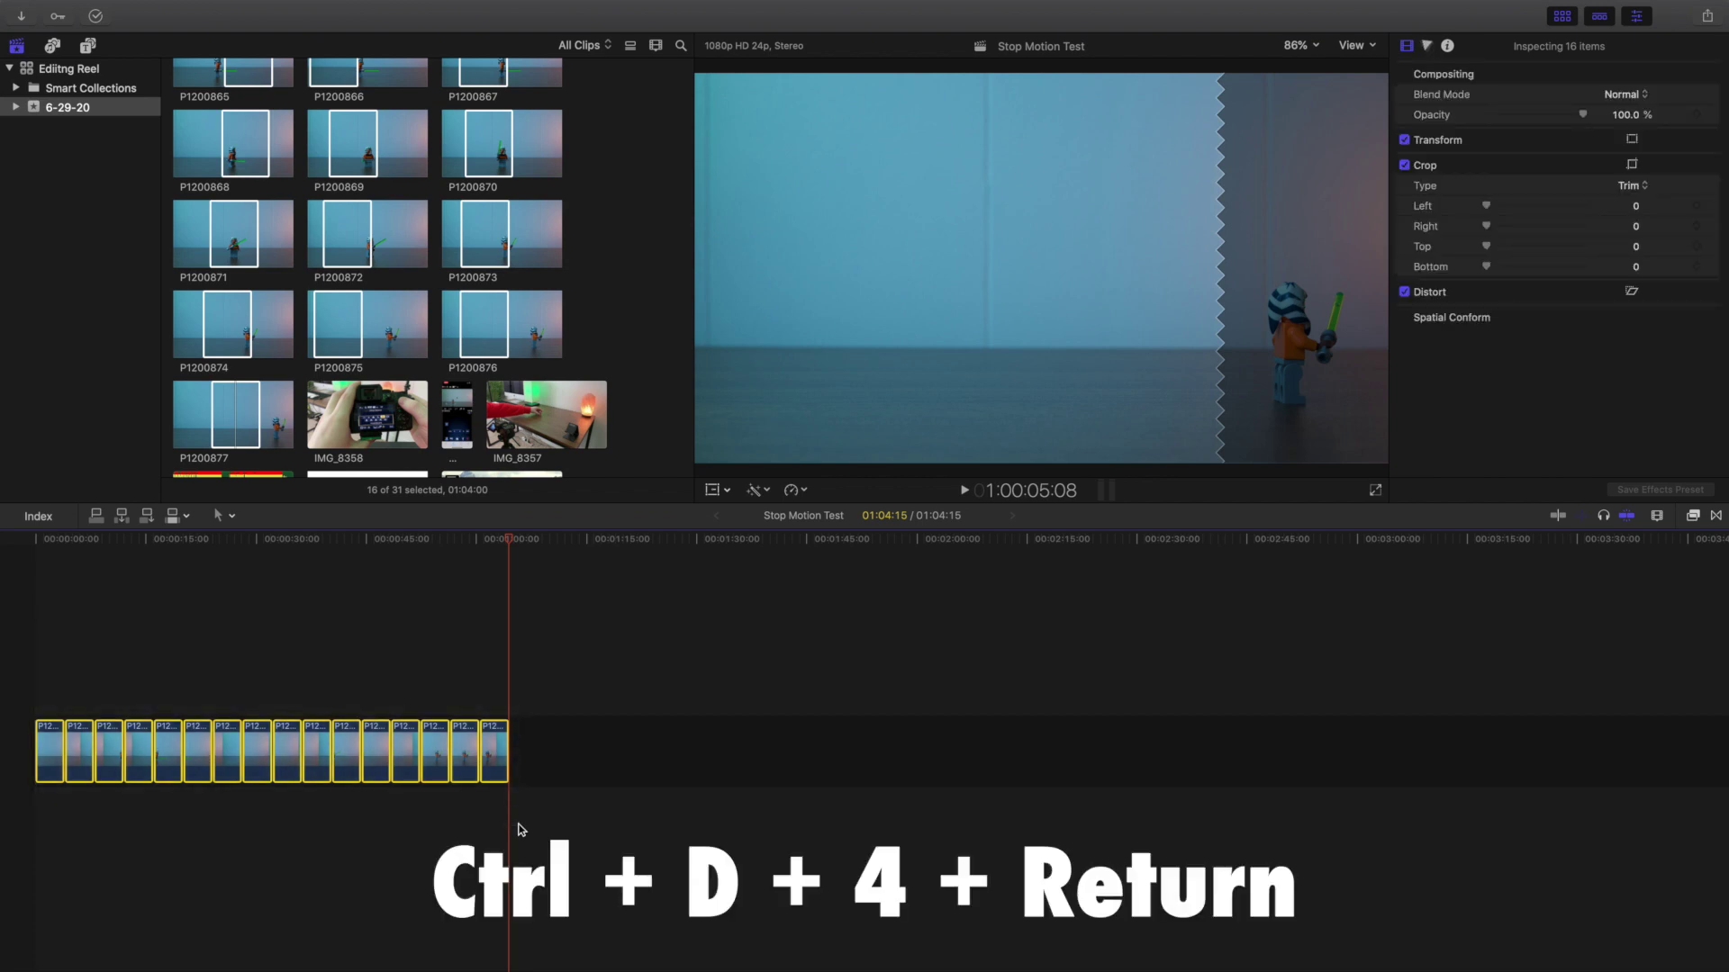
pyautogui.hotkey('ctrl', 'd')
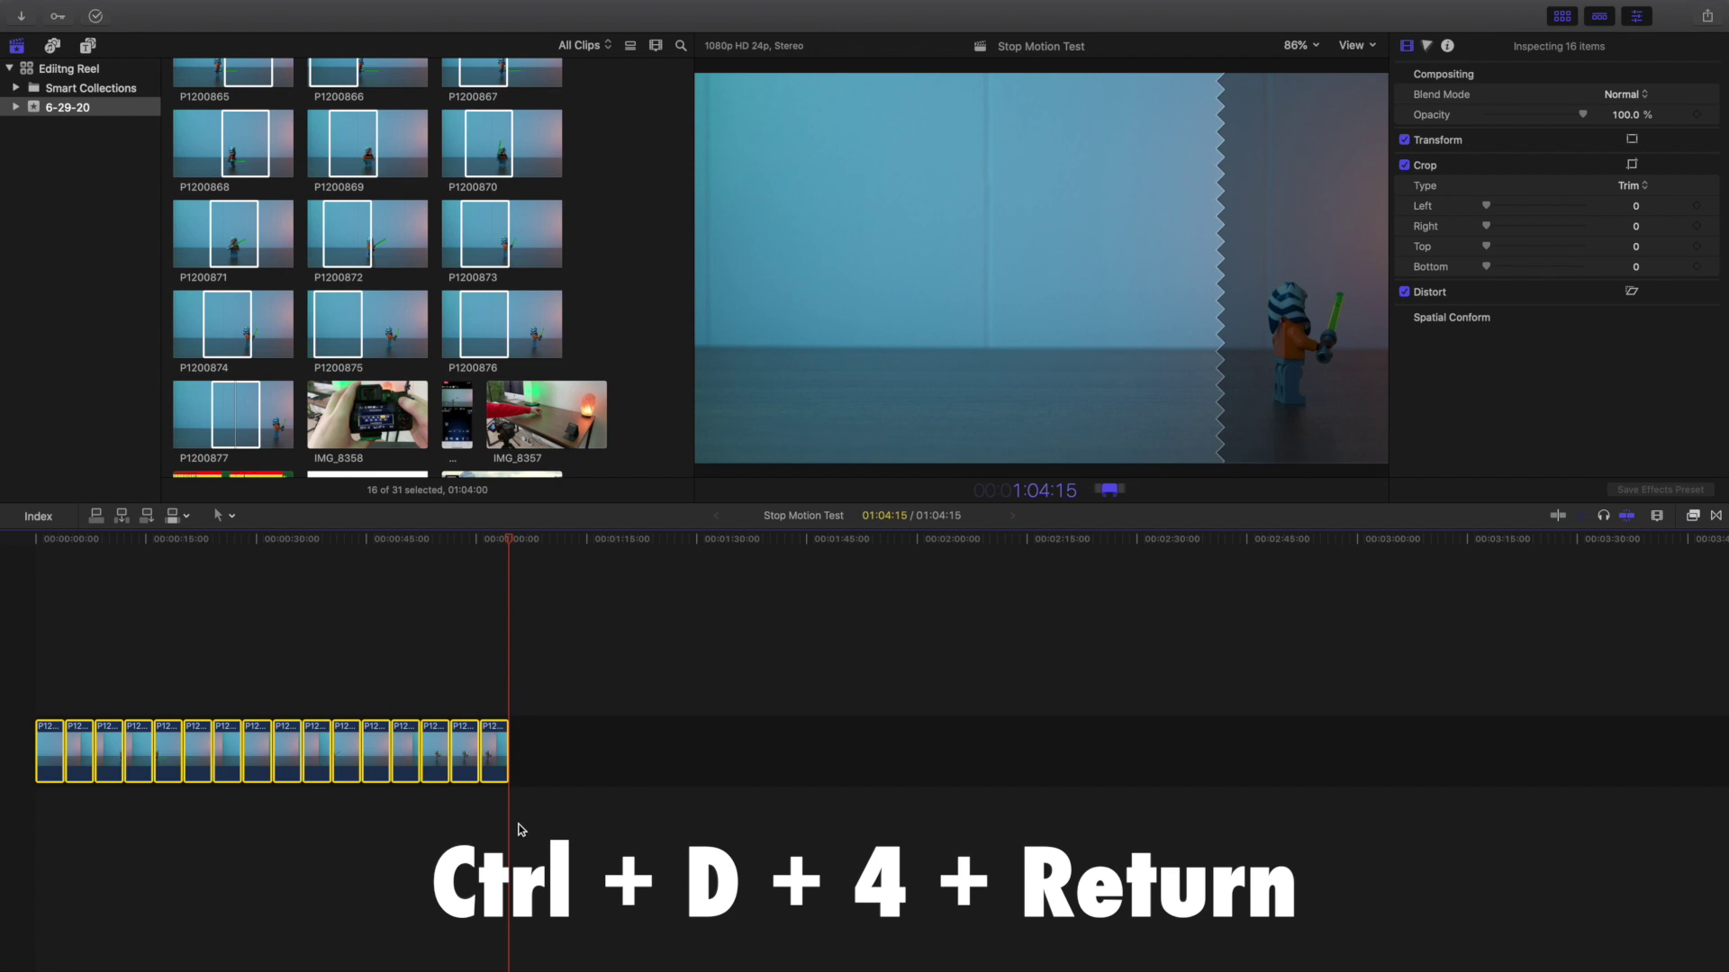
pyautogui.write('4')
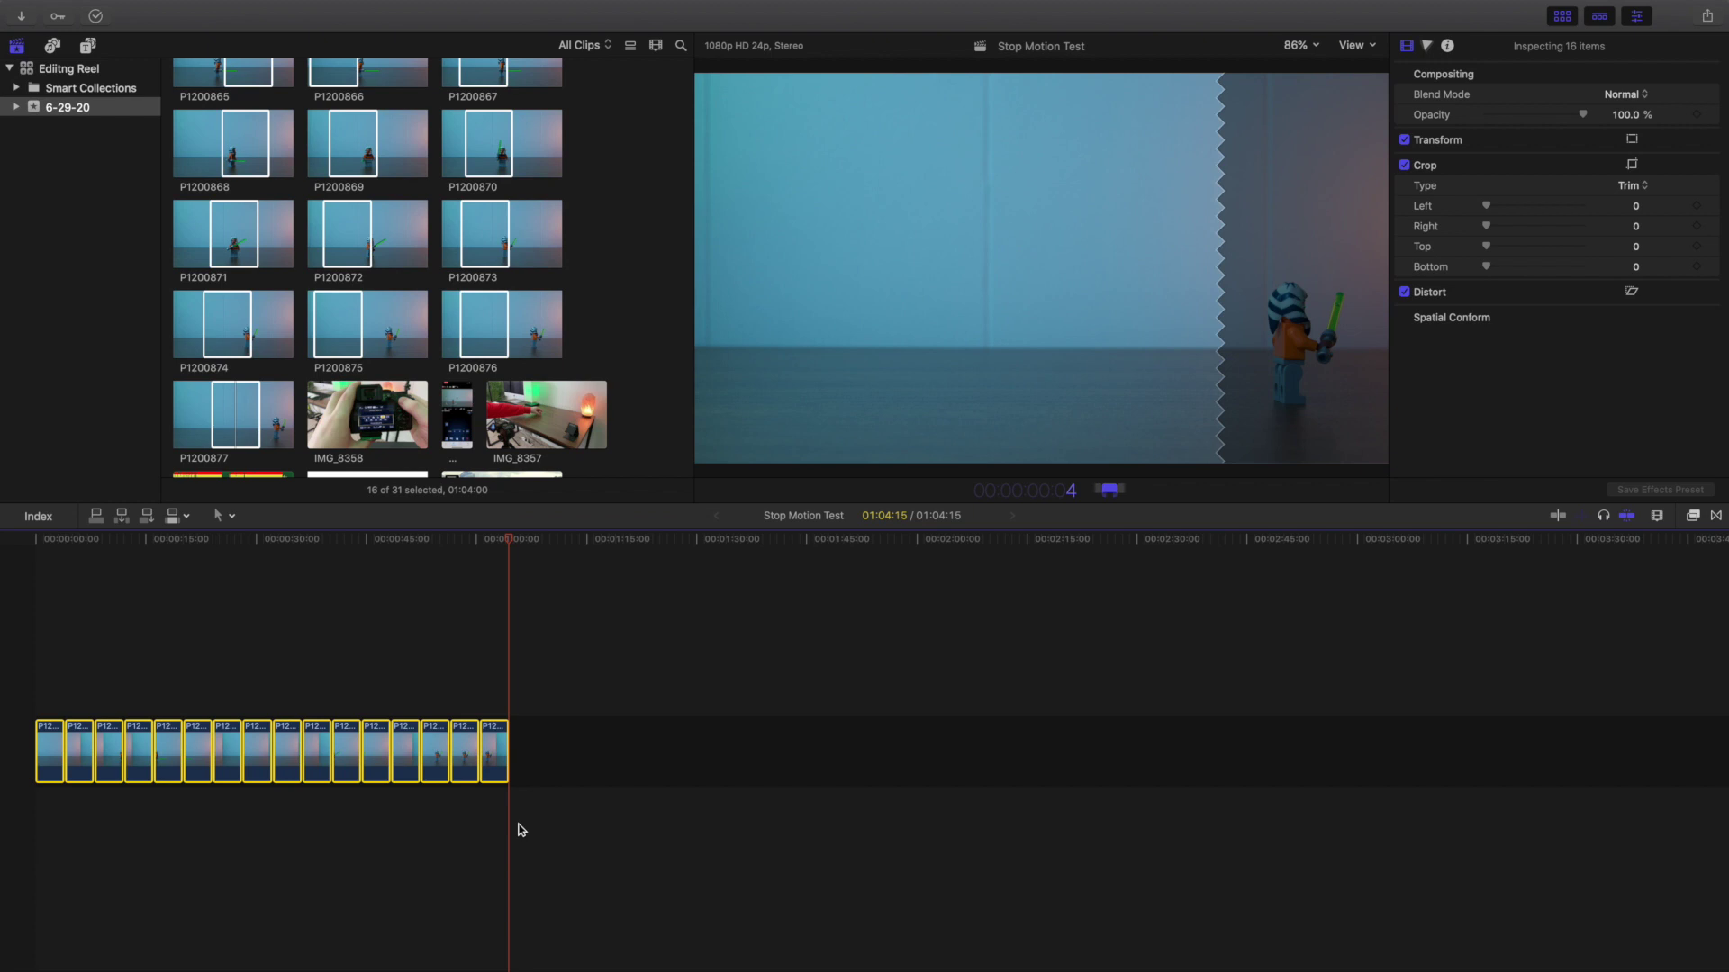
pyautogui.press('Return')
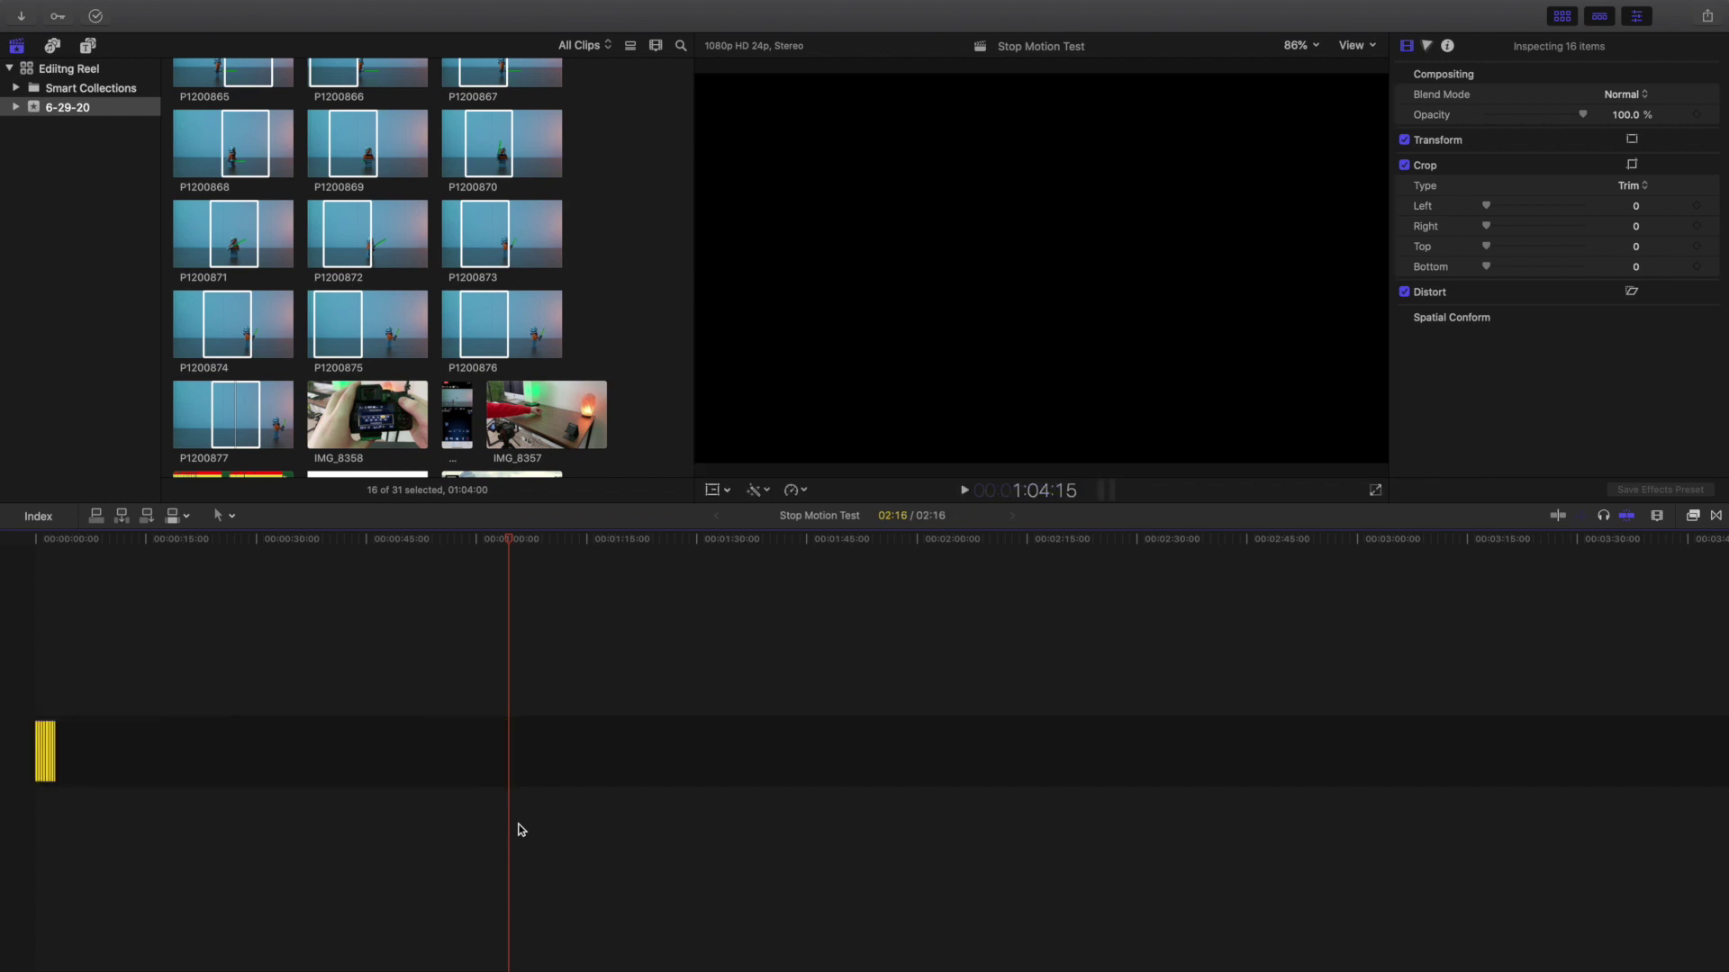
# Examine the shortened clips from P1200862 to P1200867 individually in the timeline
pyautogui.click(7, 664)
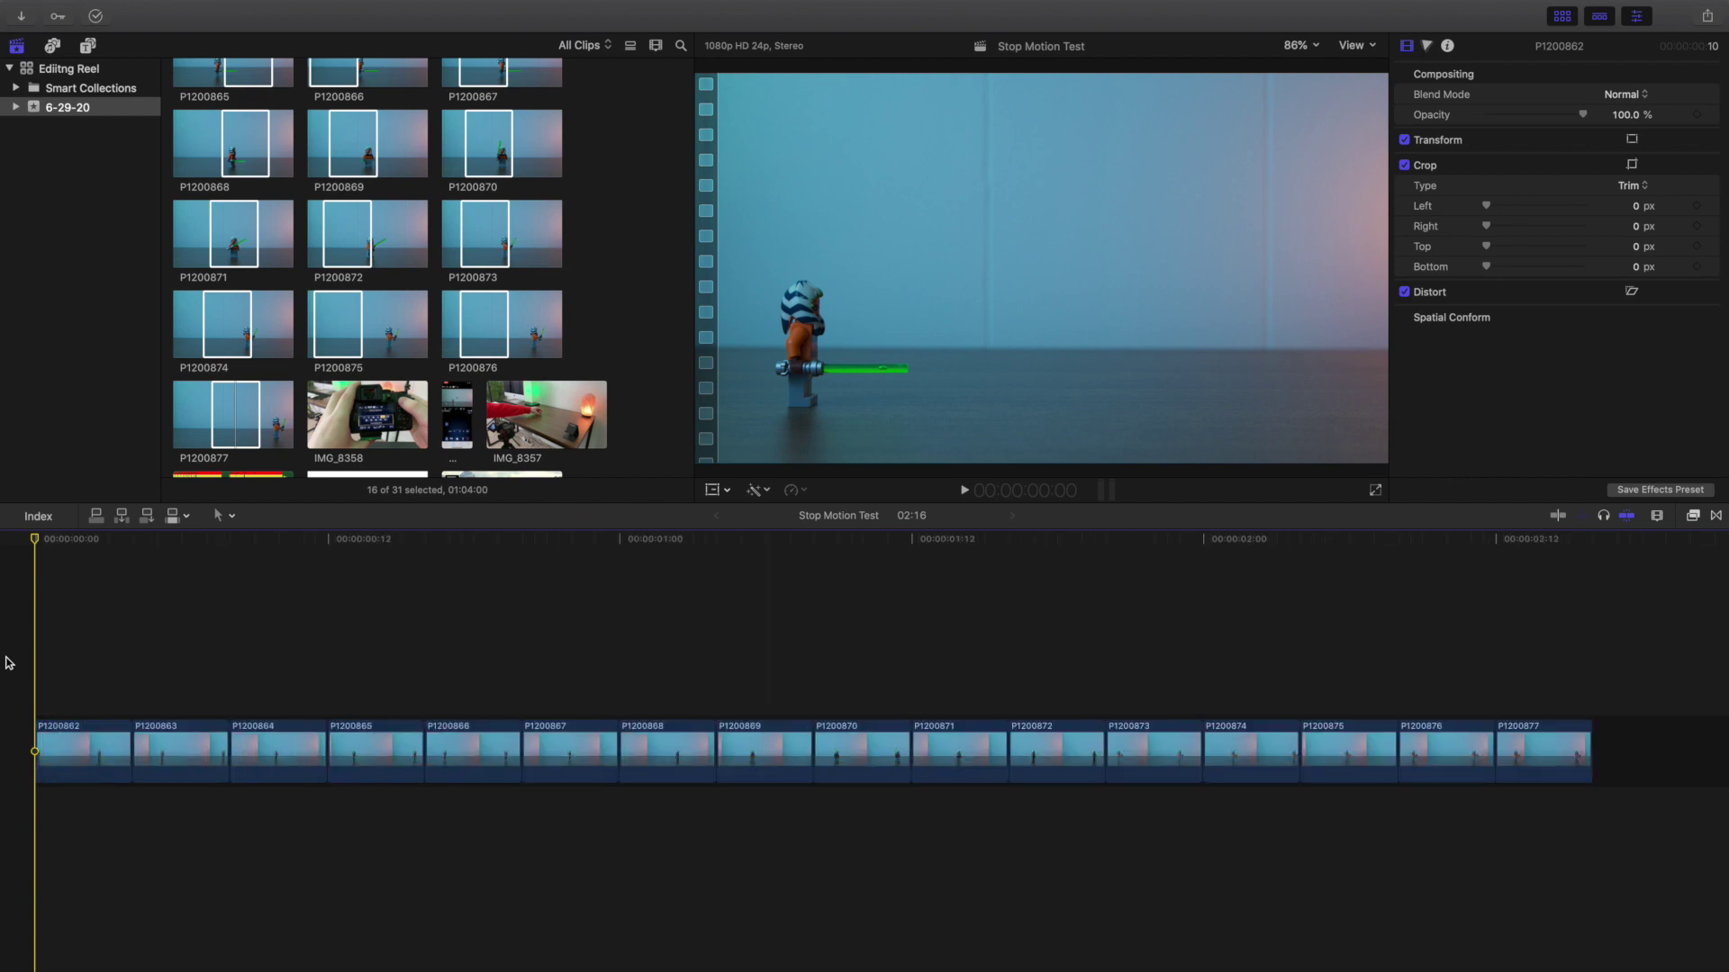
pyautogui.press('super+minus')
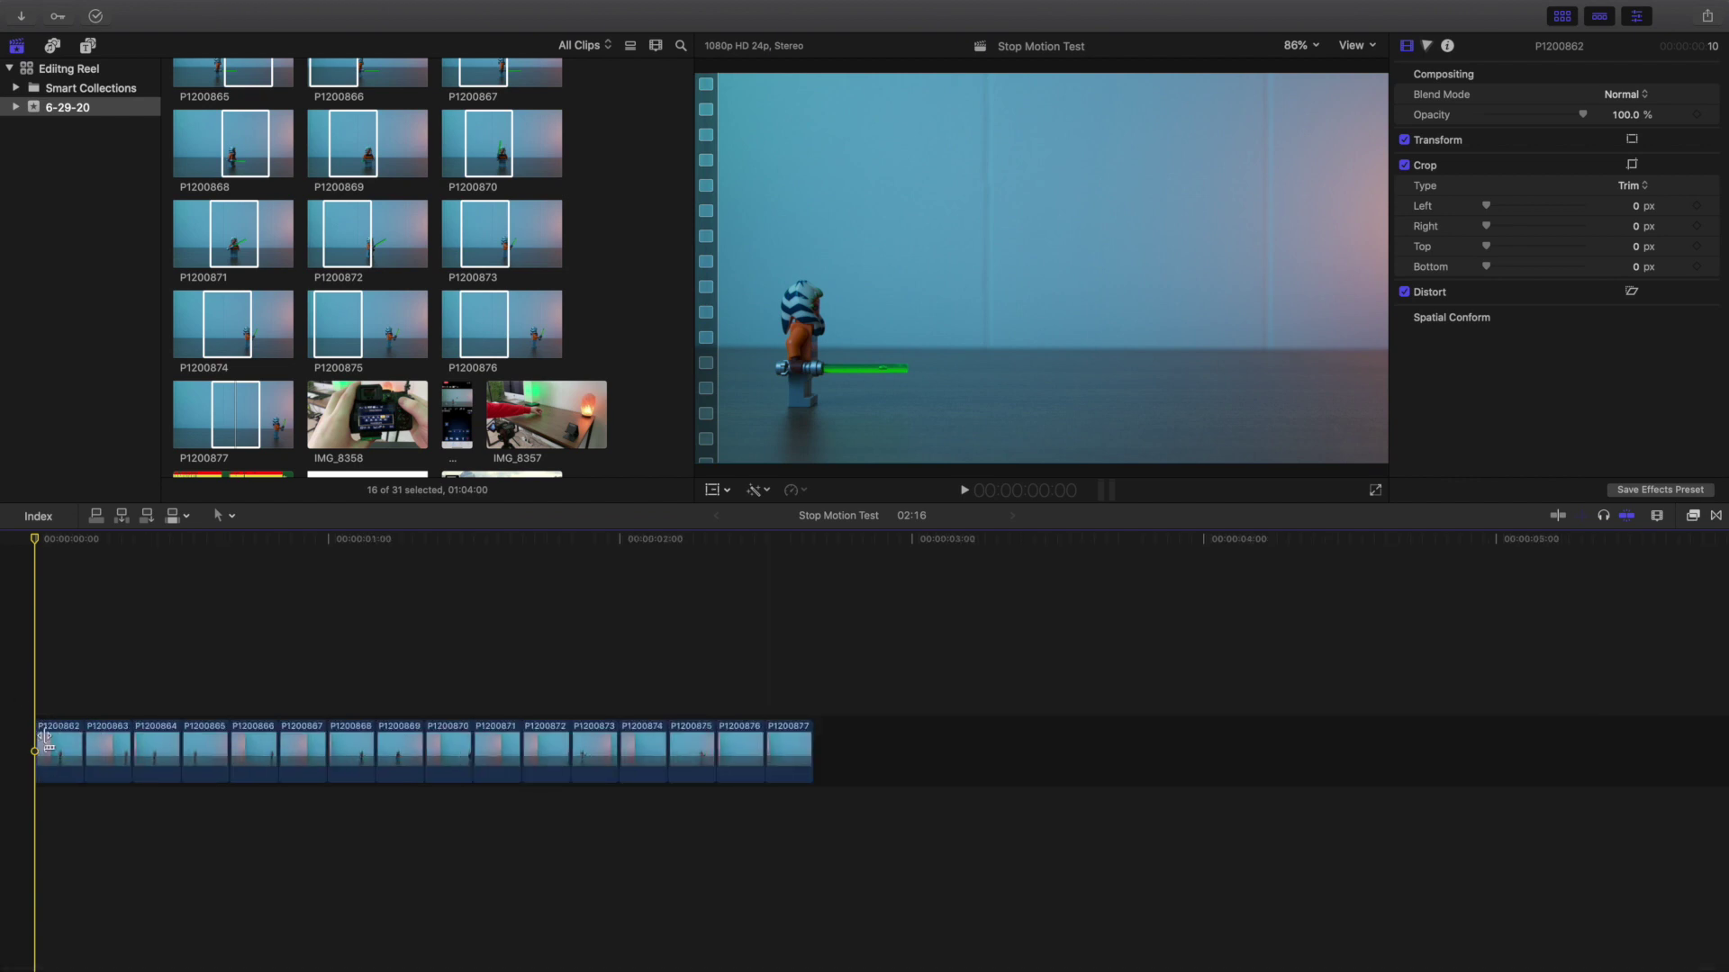
pyautogui.click(64, 739)
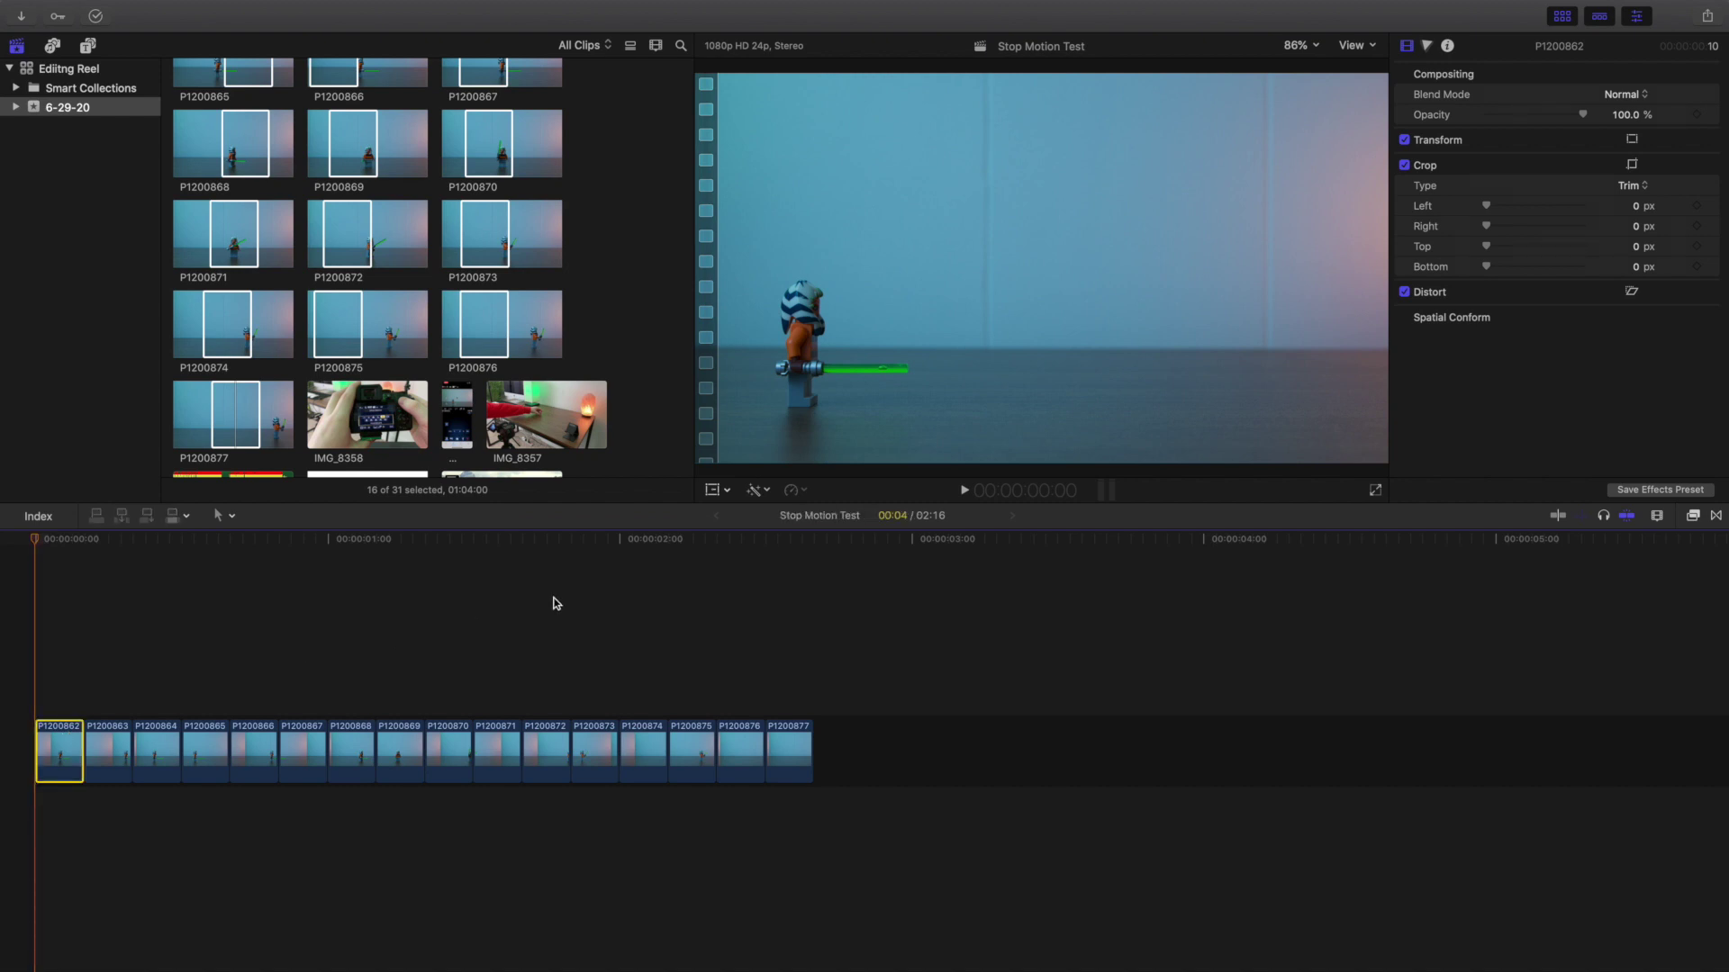
pyautogui.click(124, 758)
pyautogui.click(170, 752)
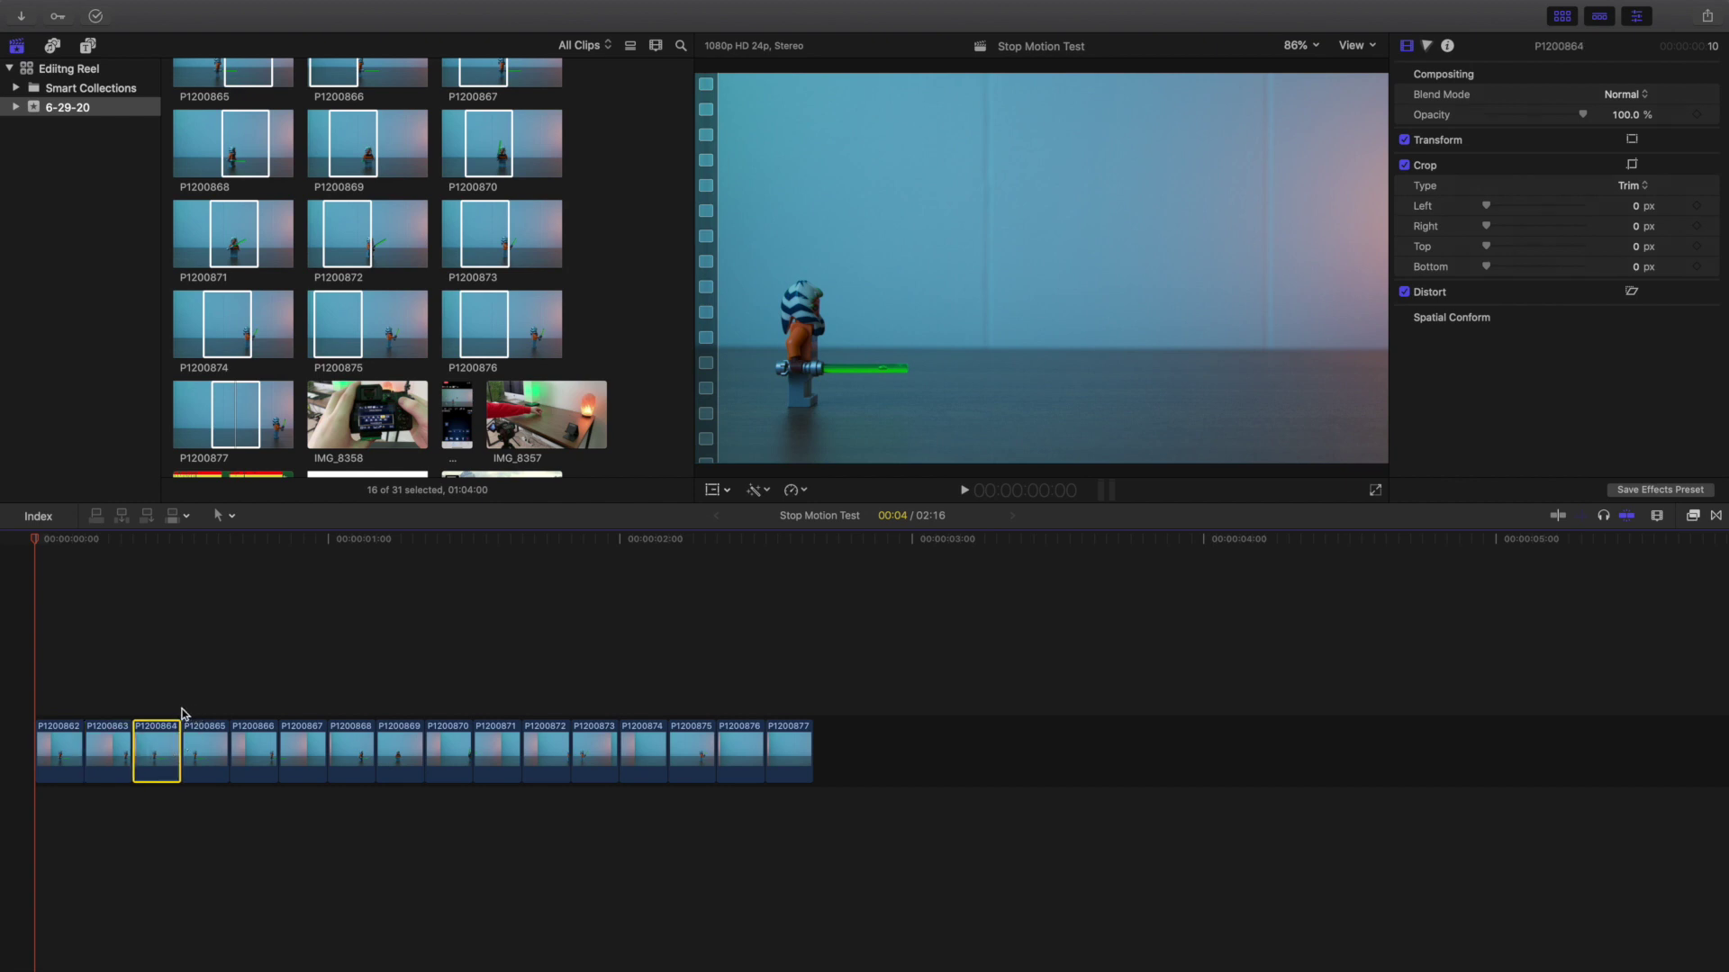
pyautogui.click(165, 711)
pyautogui.click(212, 756)
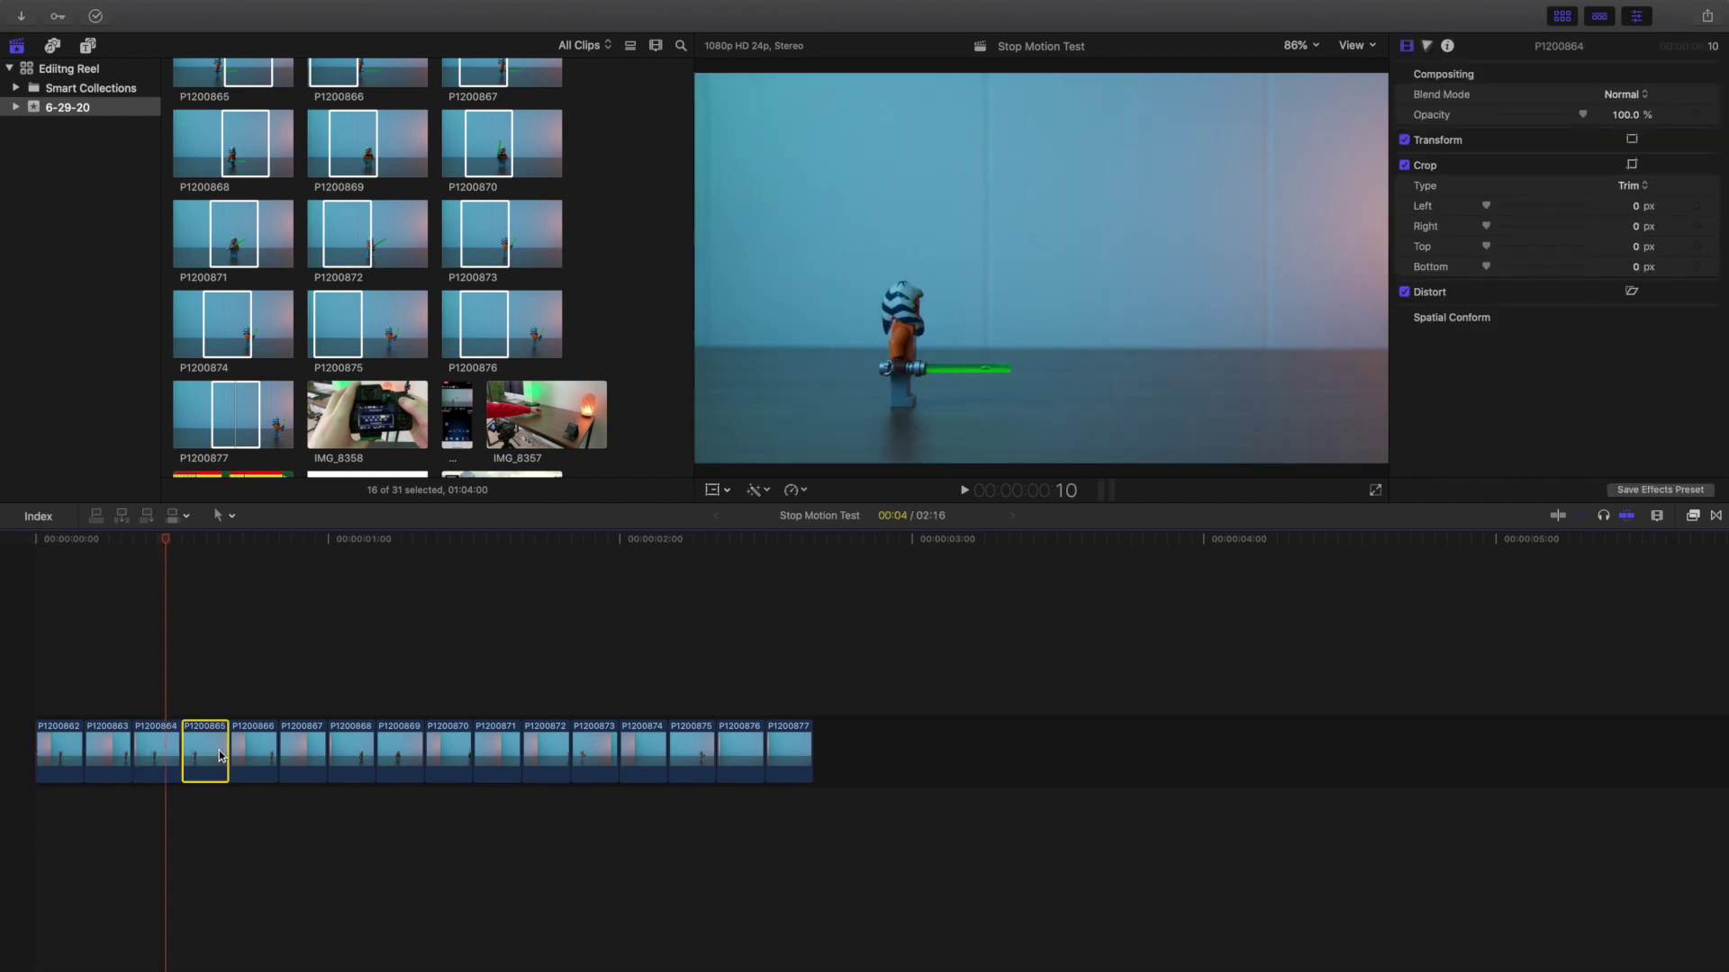
pyautogui.click(307, 748)
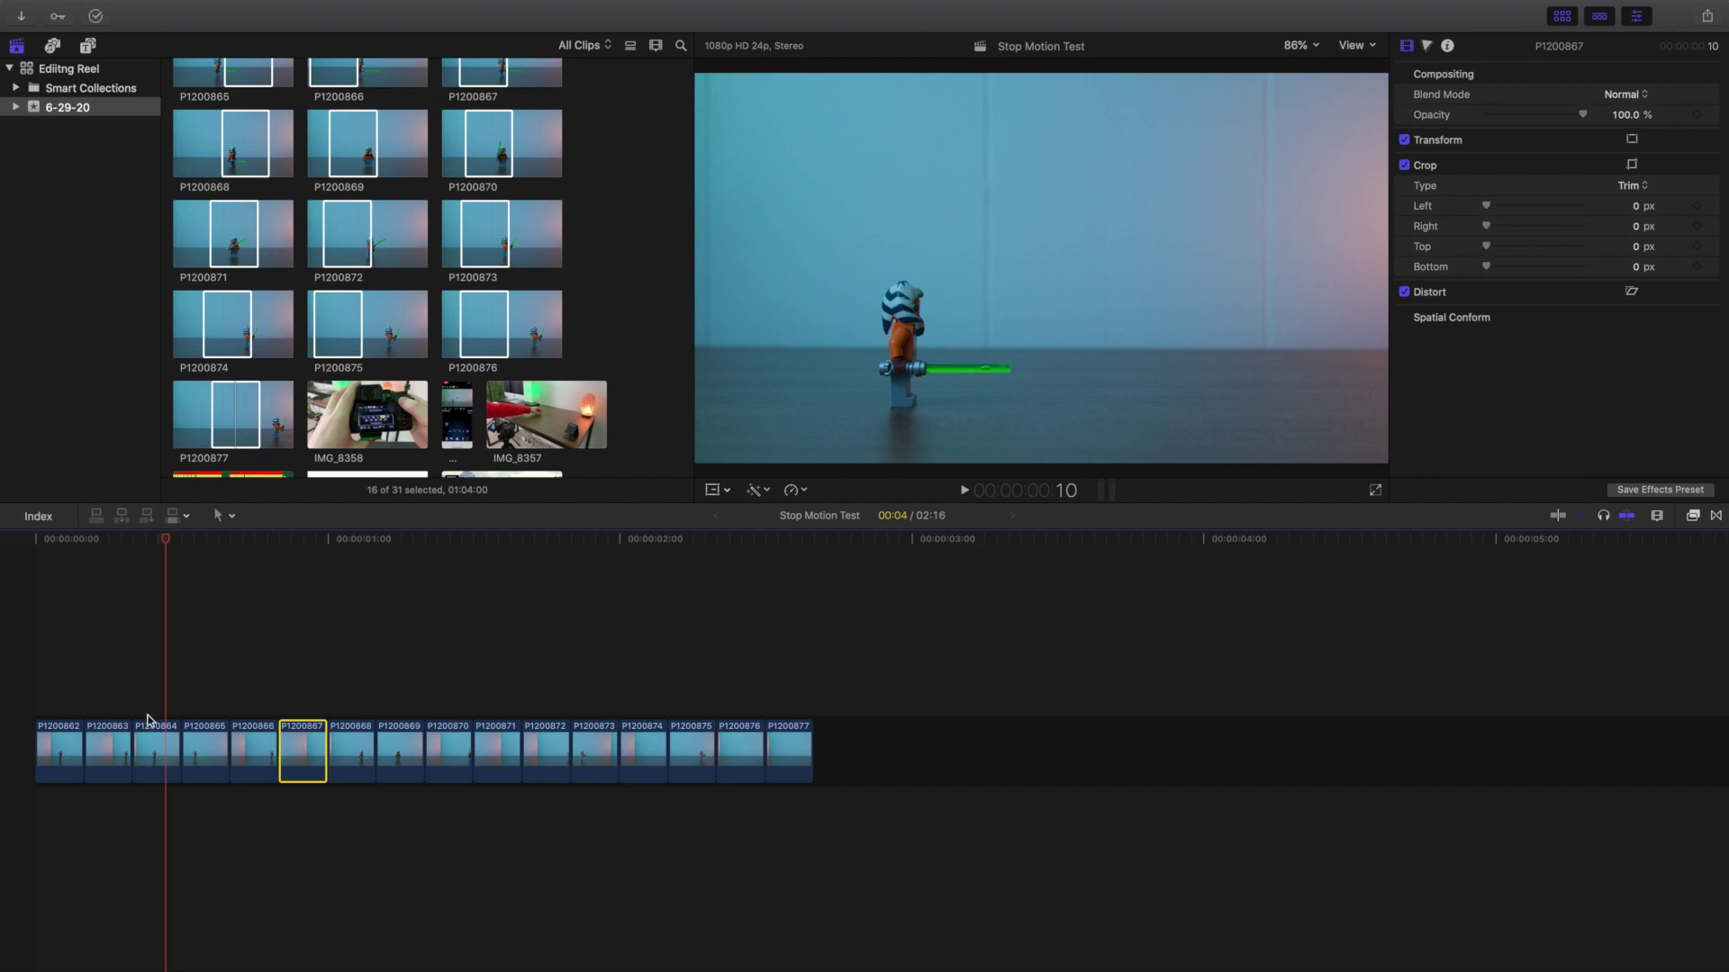
# Play the stop-motion sequence from its beginning three times to review the animation
pyautogui.click(22, 675)
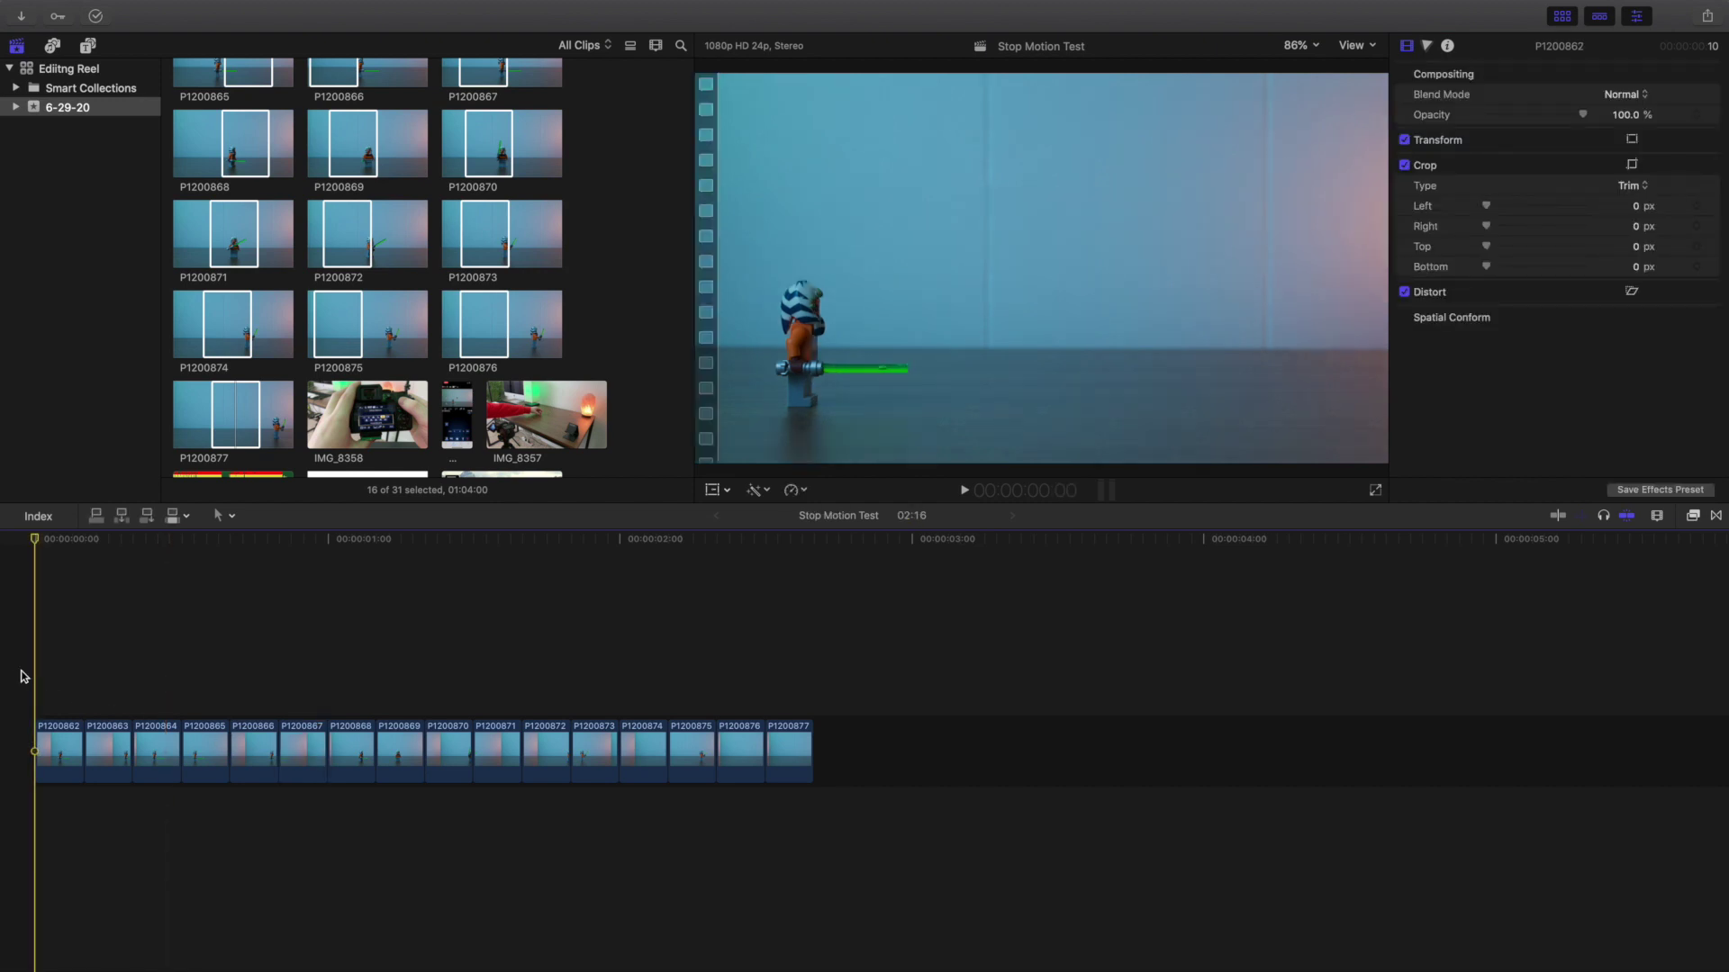
pyautogui.press('space')
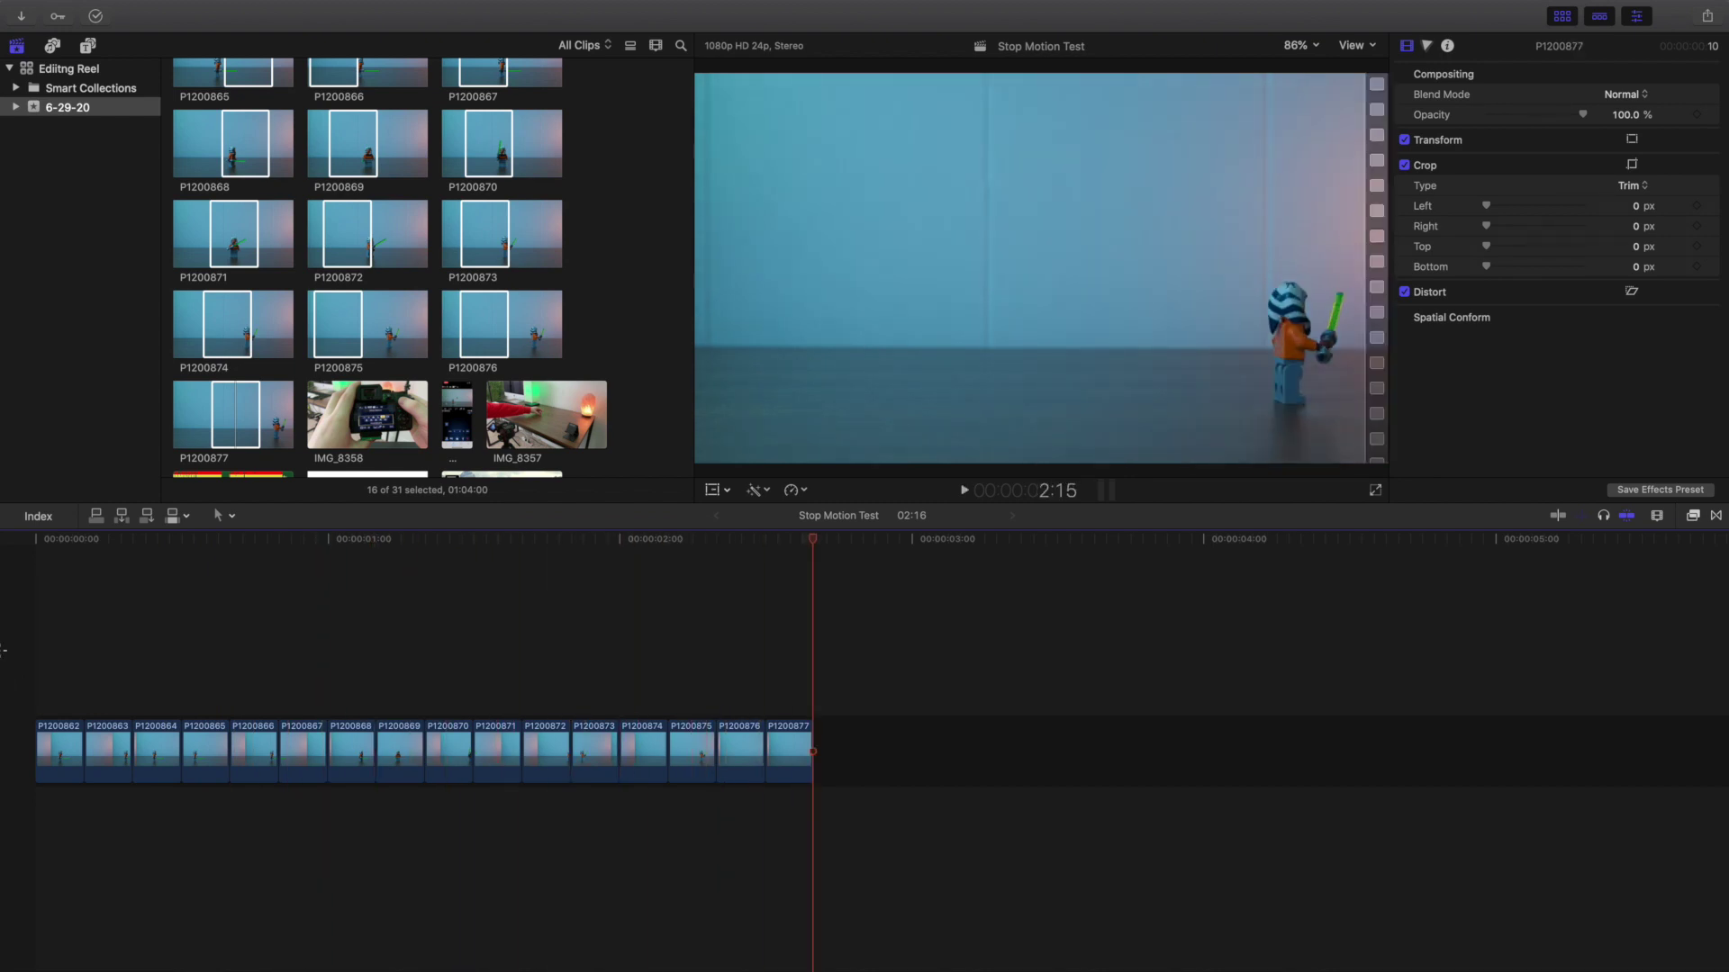
pyautogui.press('Home')
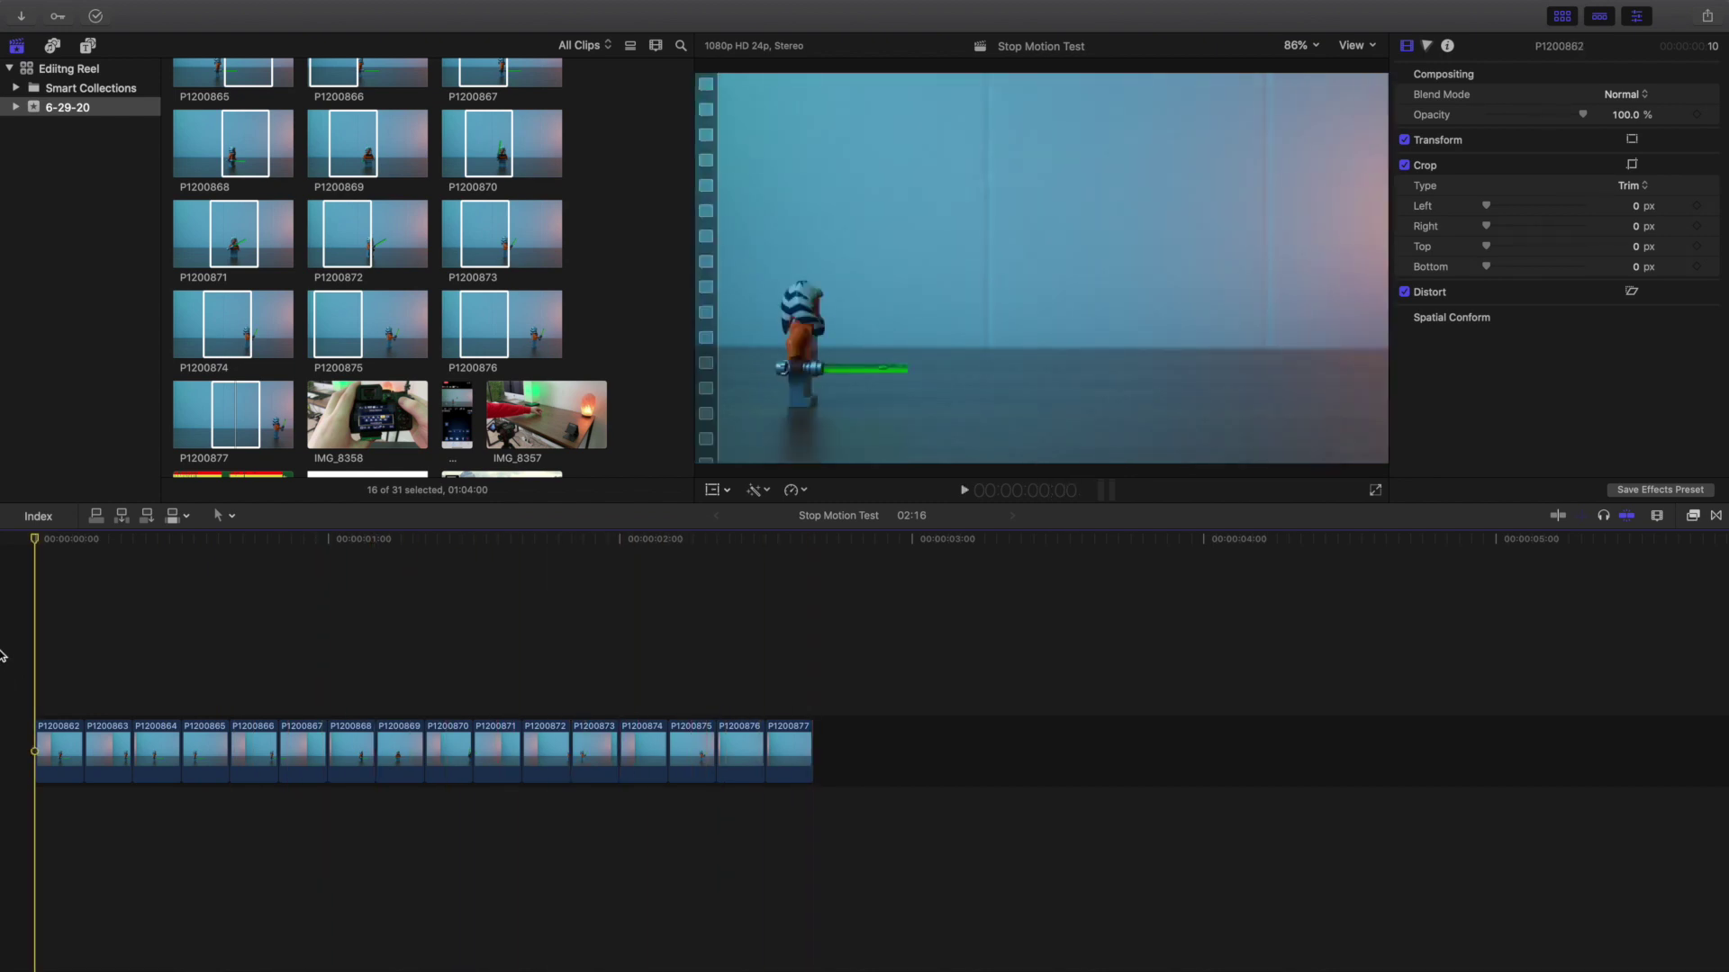
pyautogui.press('space')
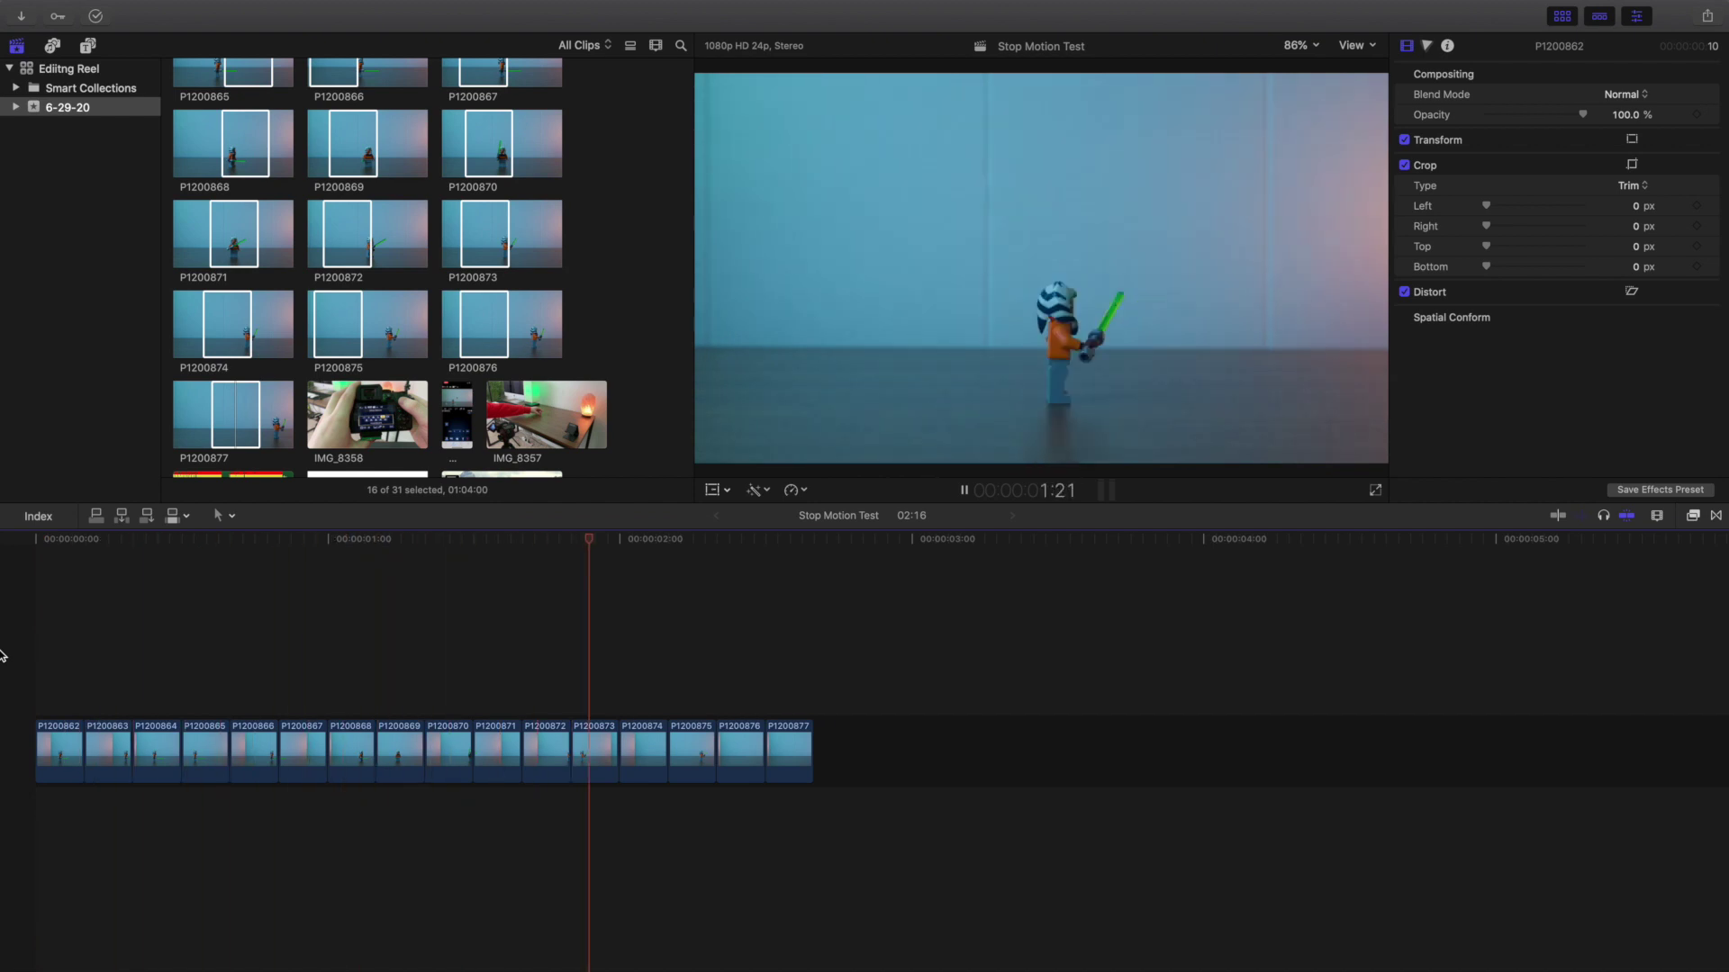
pyautogui.press('Home')
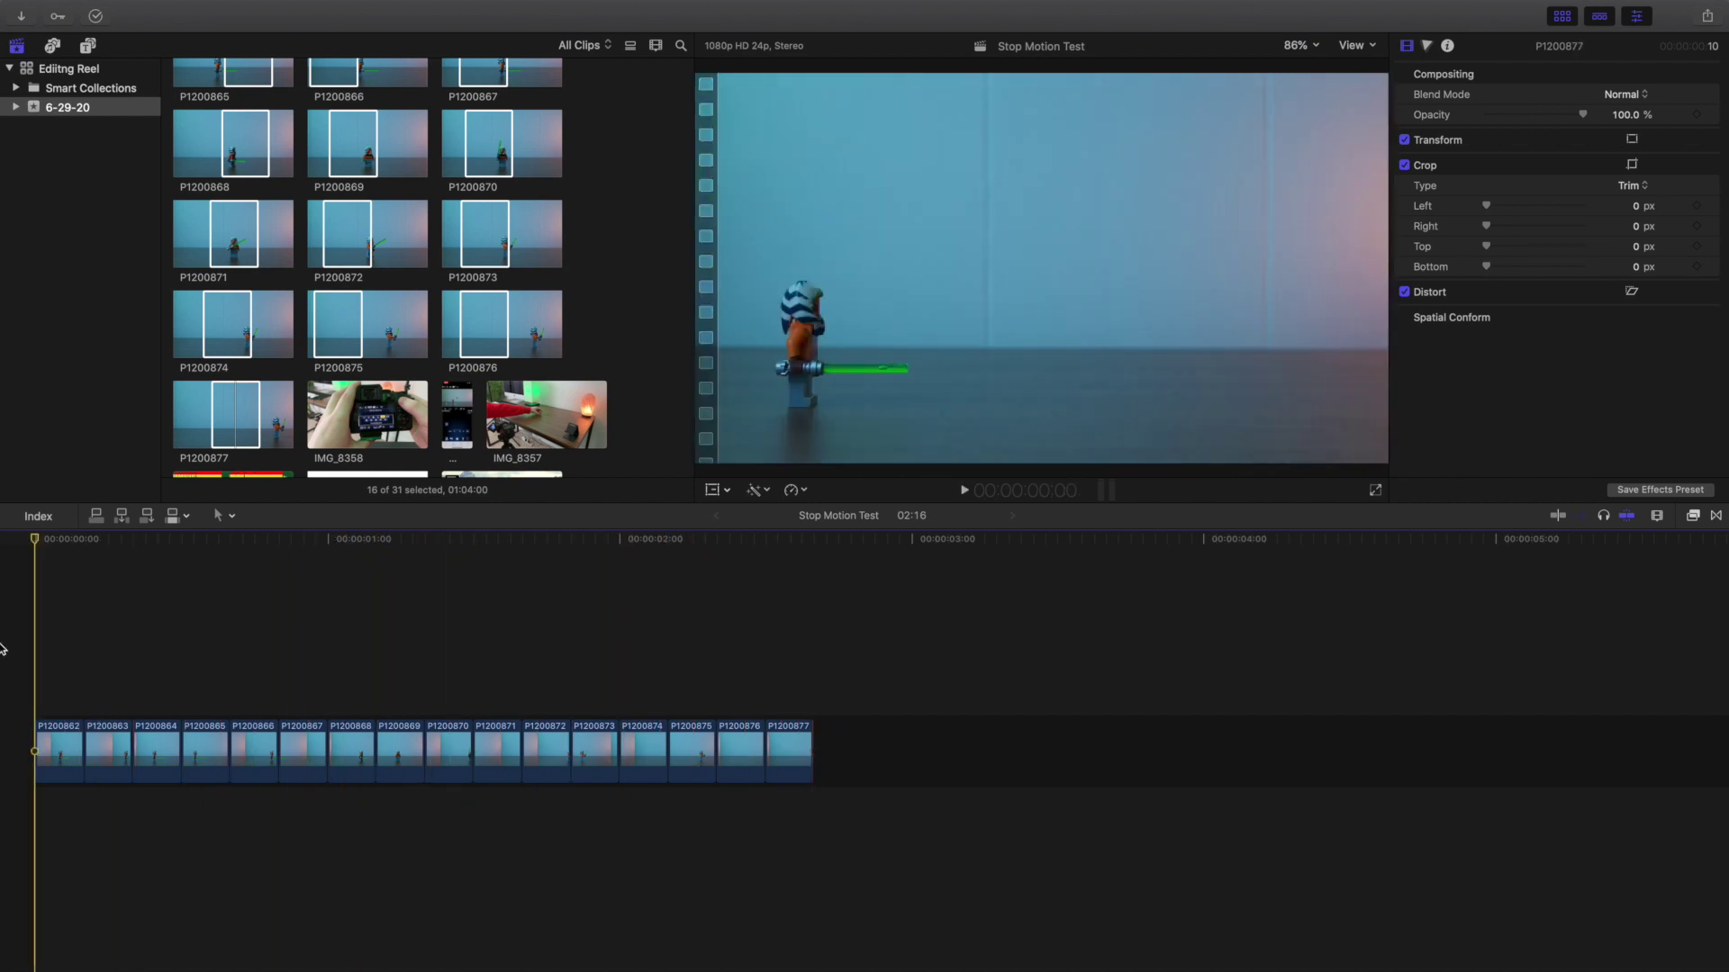
pyautogui.press('space')
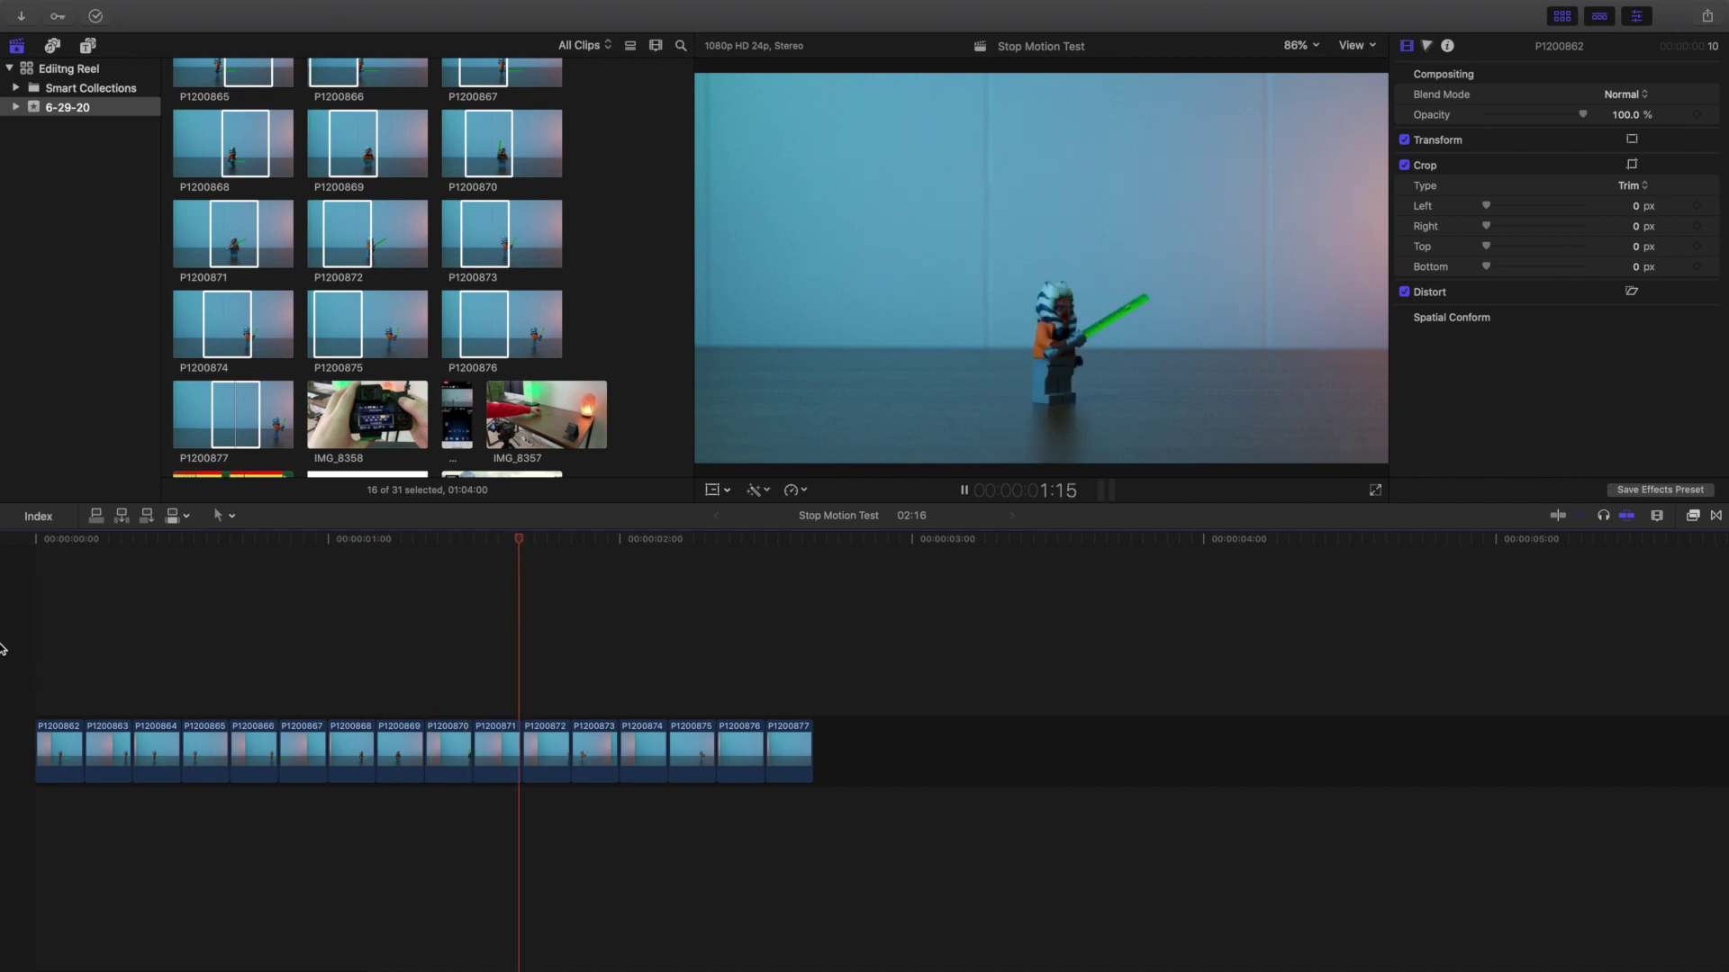
pyautogui.press('Home')
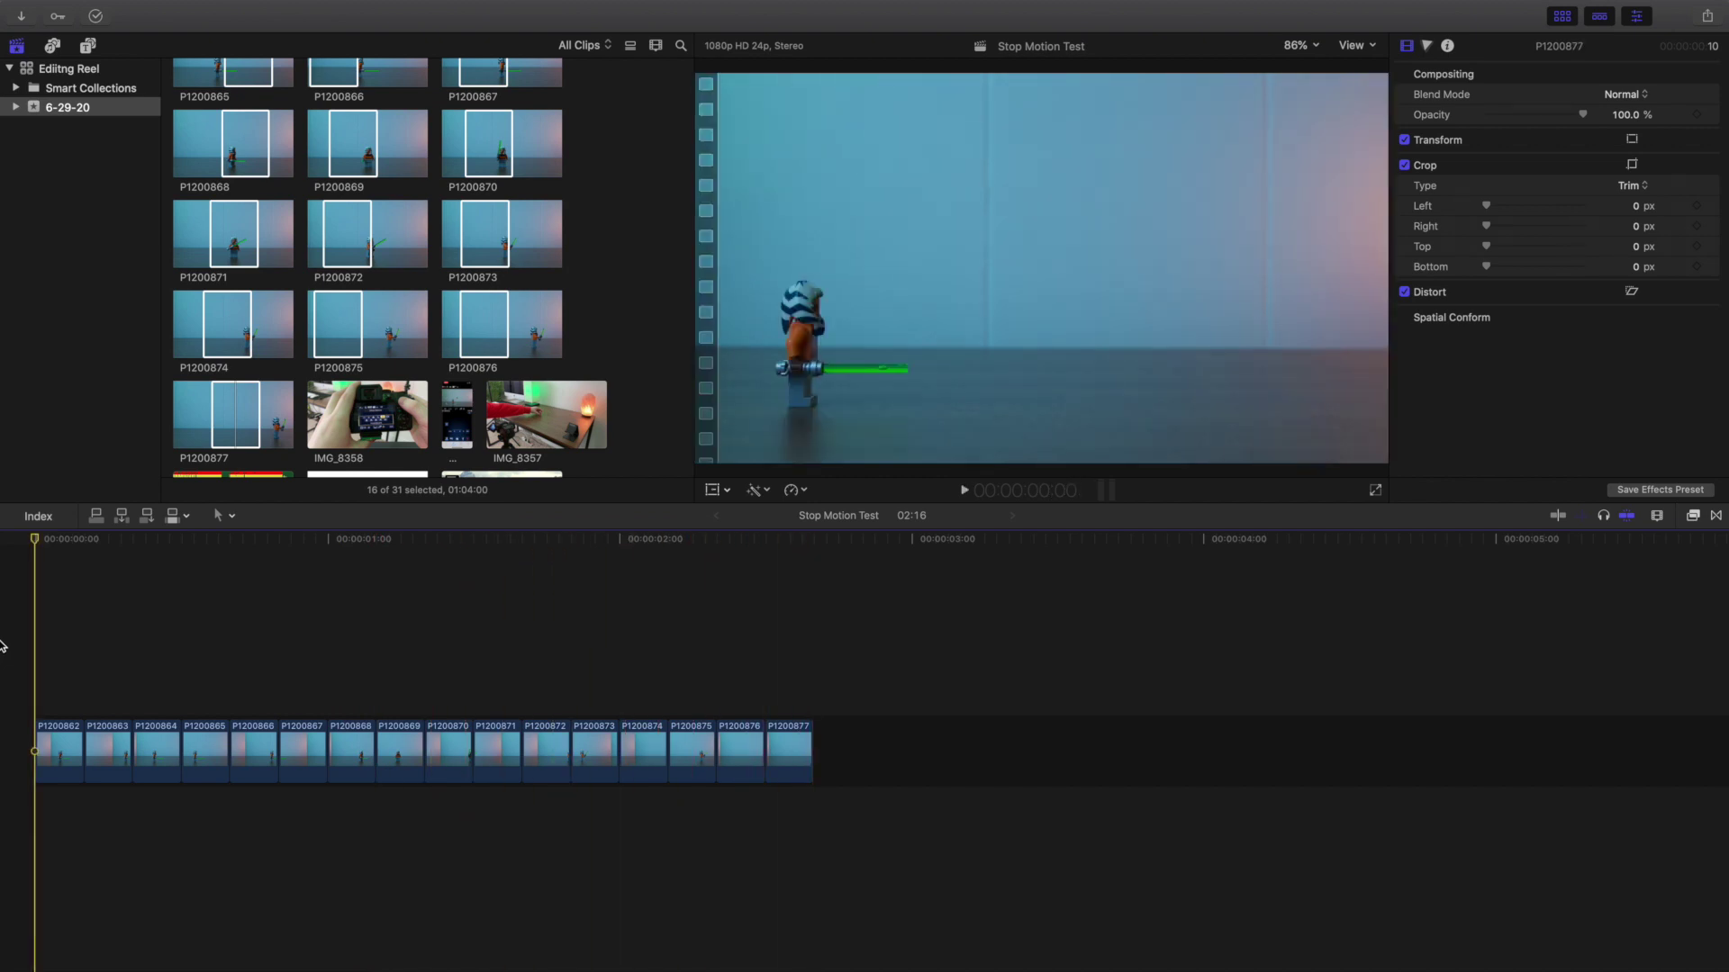
# Replay the stop-motion sequence twice from its beginning to check how the minifigure moves
pyautogui.press('space')
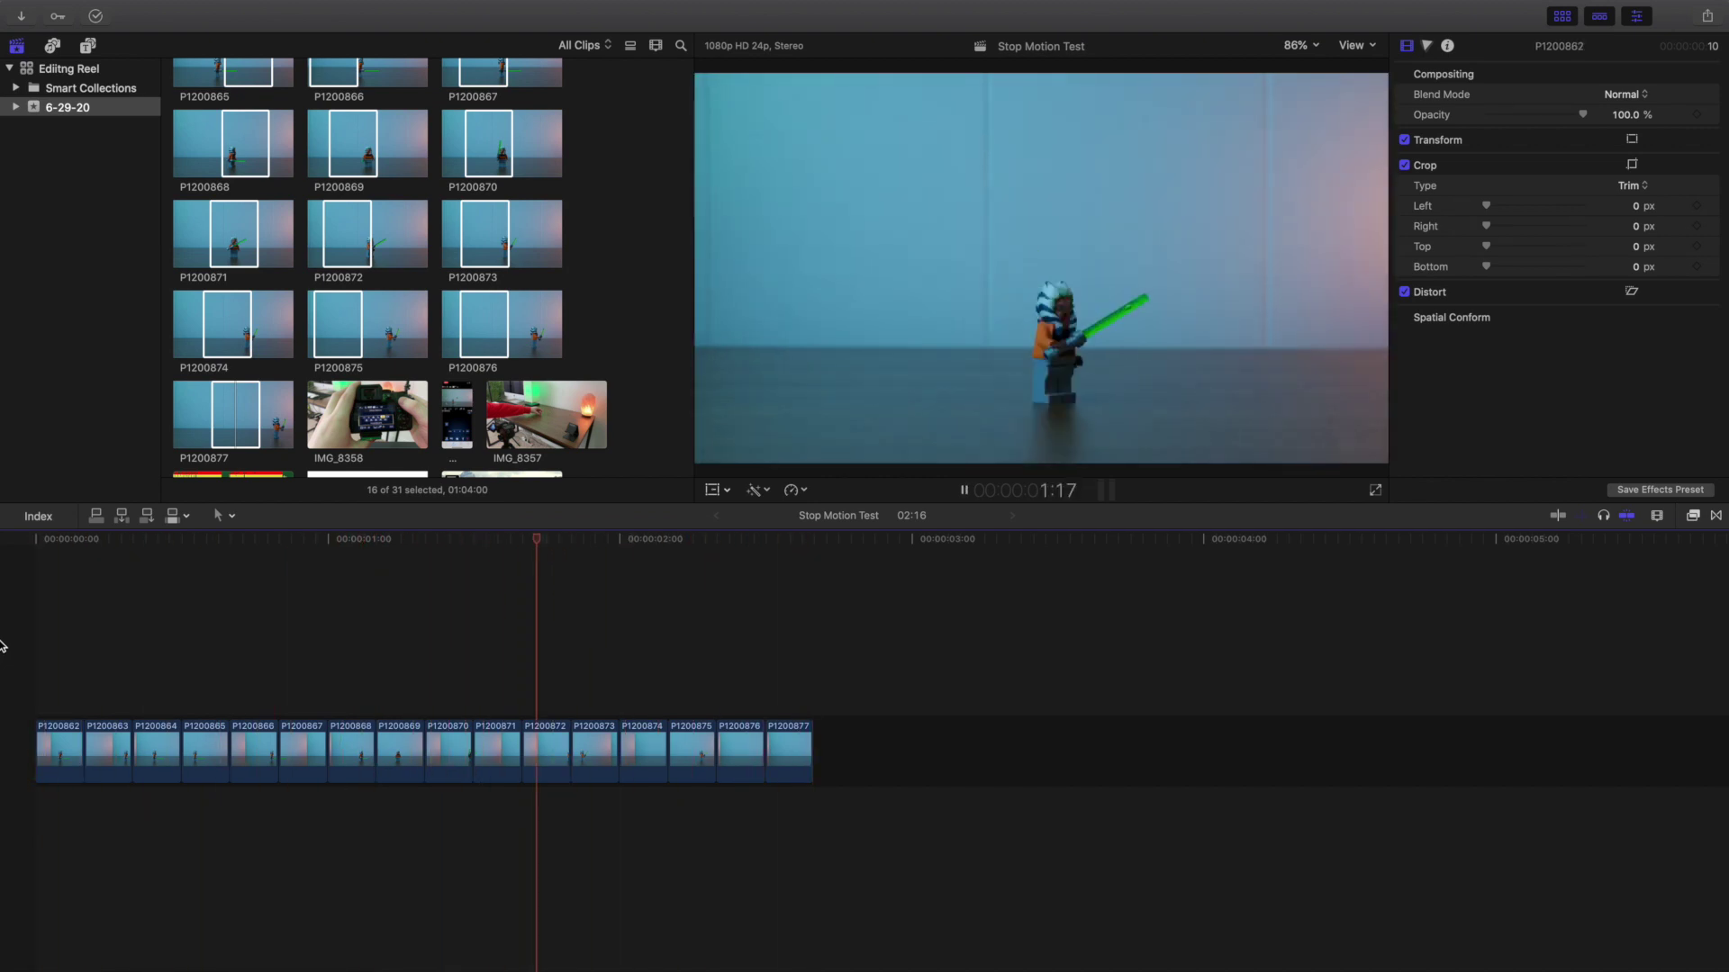
pyautogui.press('Home')
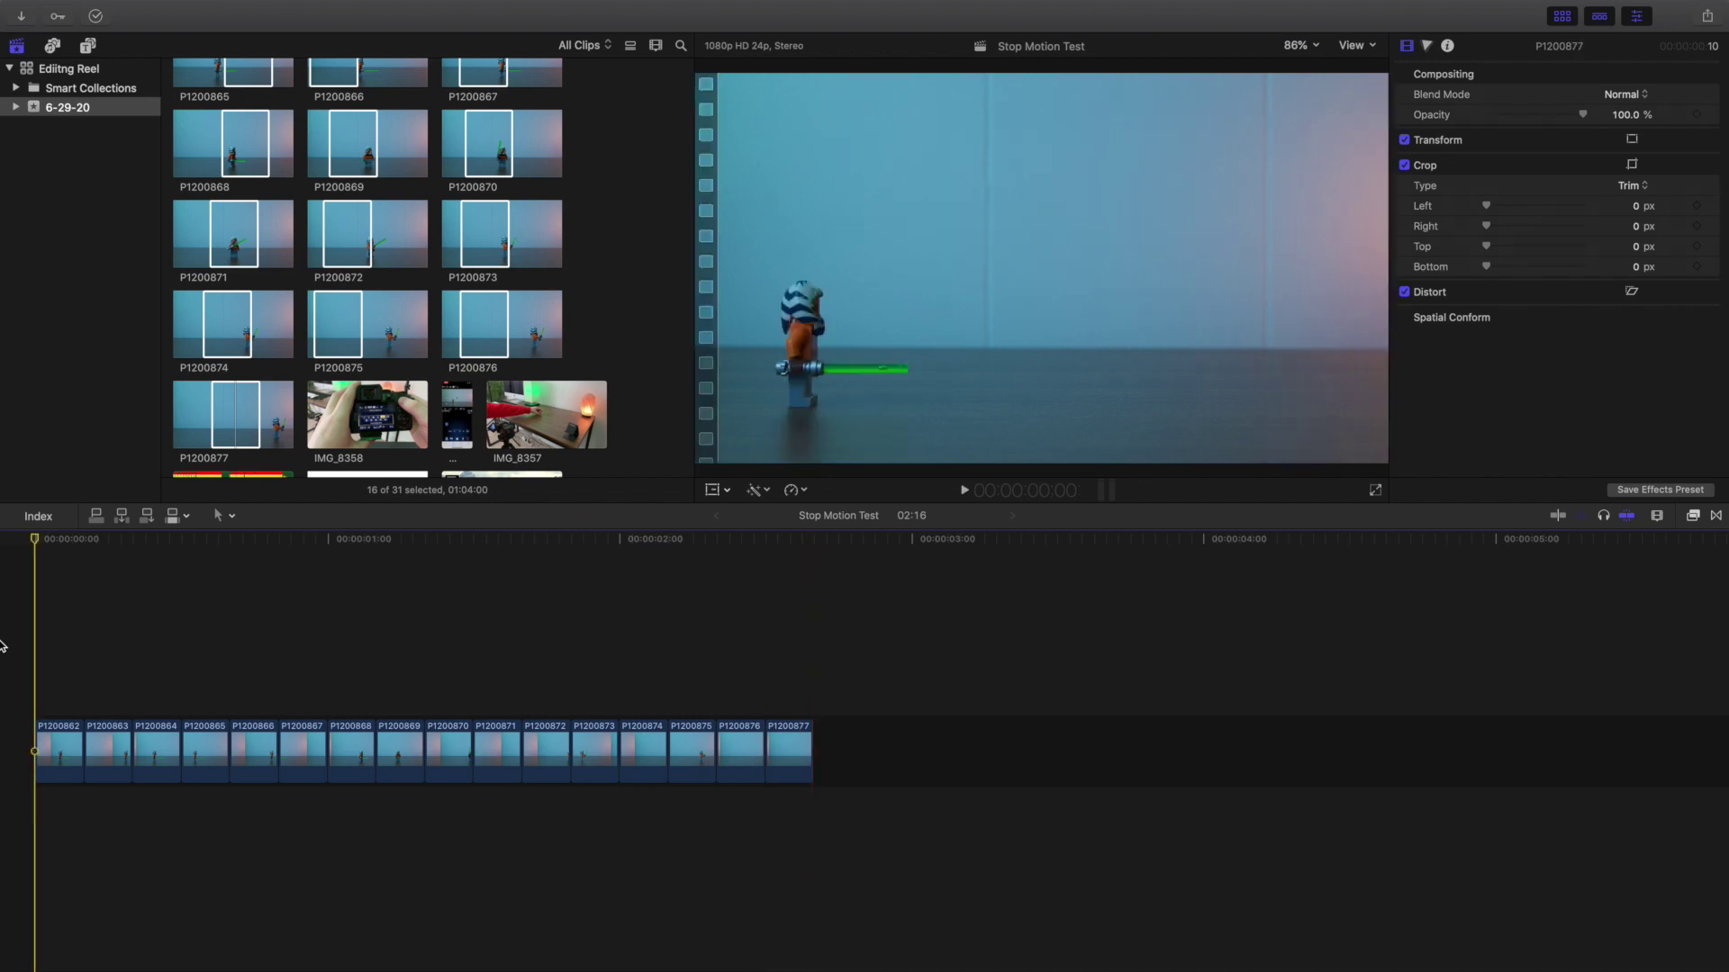
pyautogui.press('space')
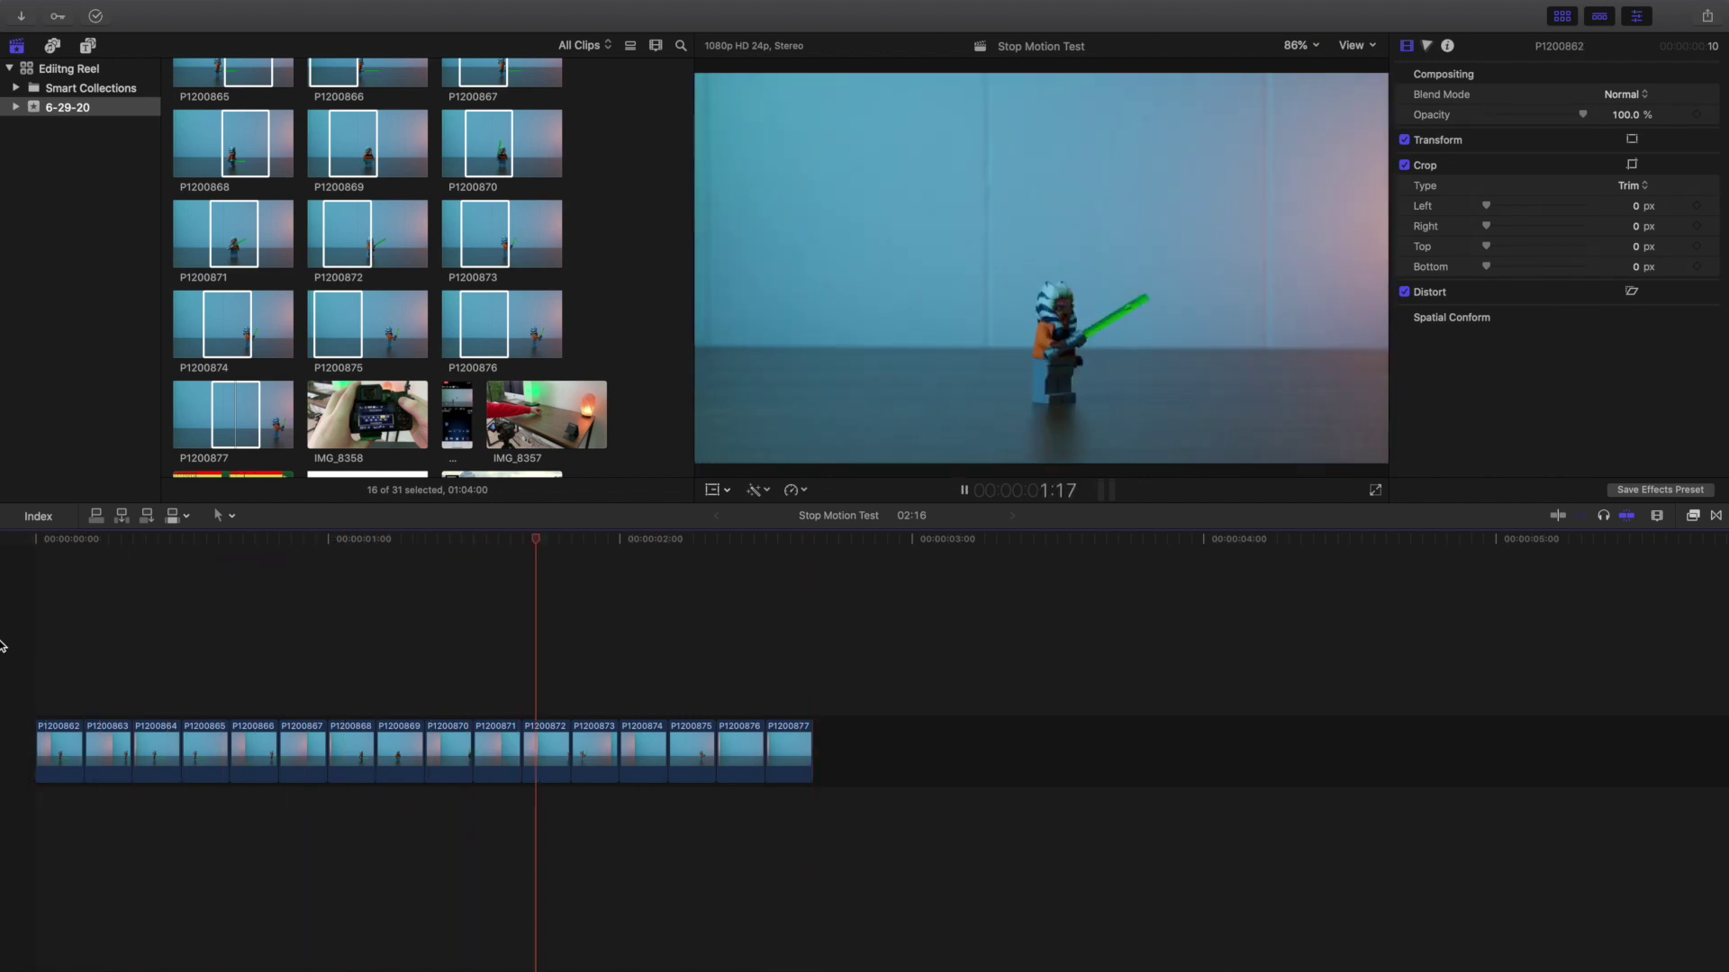
pyautogui.press('space')
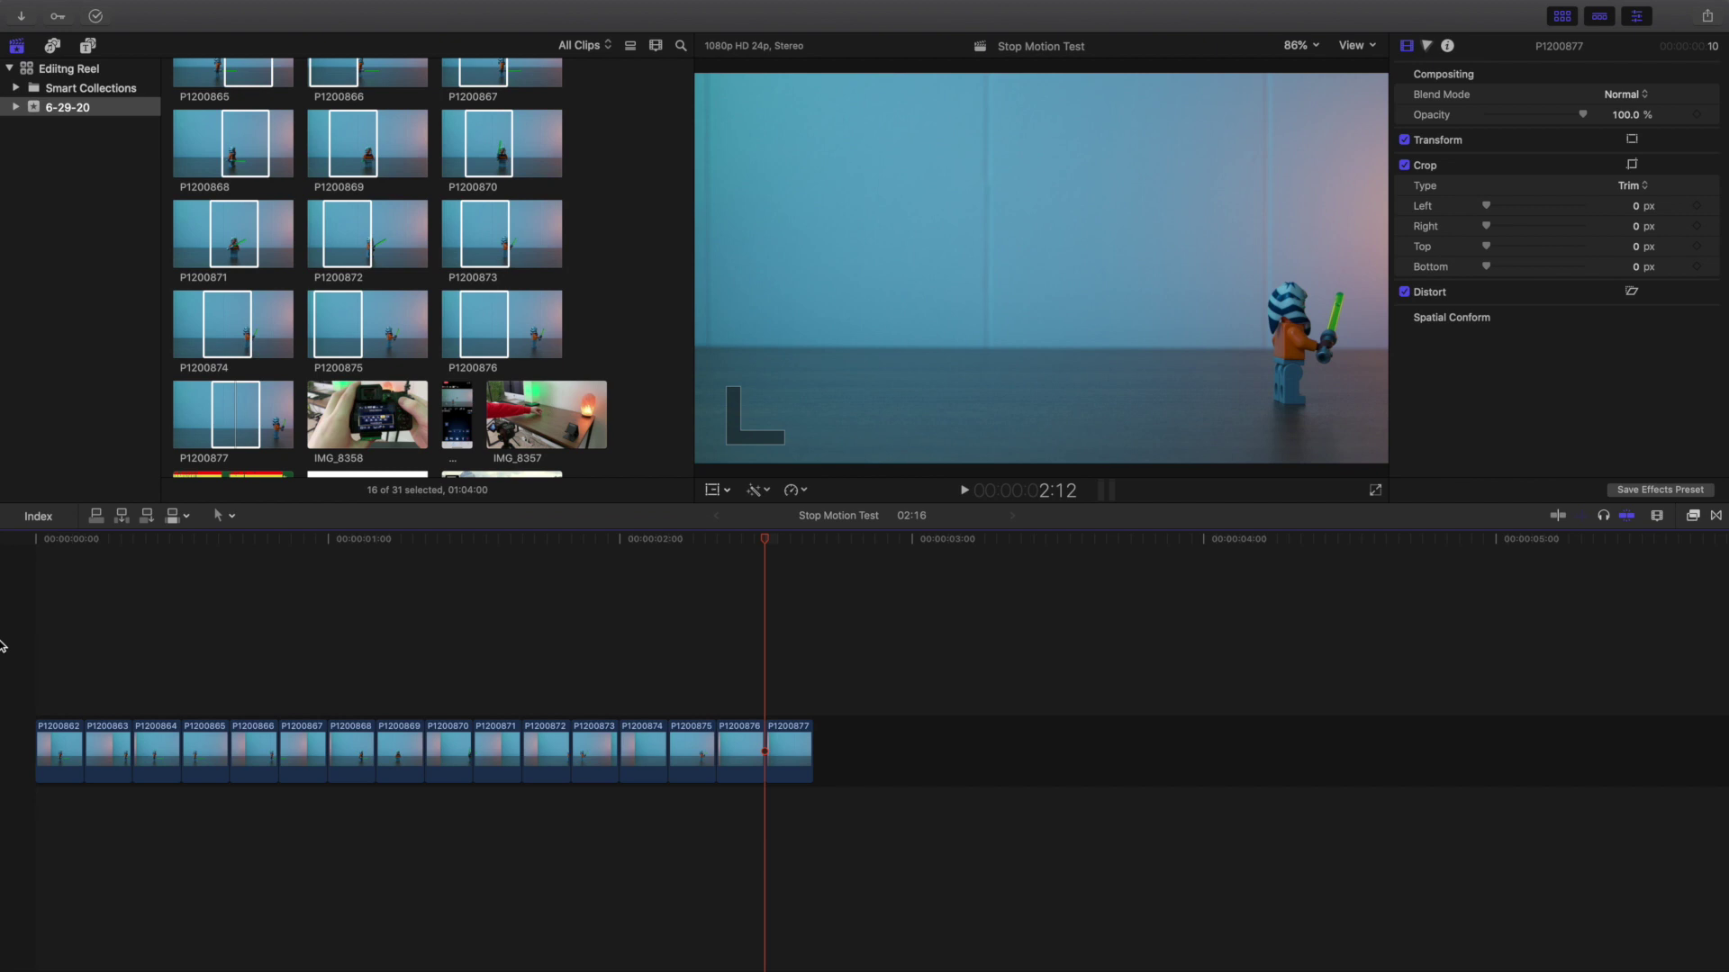
# Return to the start of the timeline and examine the poses clip by clip from P1200862 to P1200870
pyautogui.press('Home')
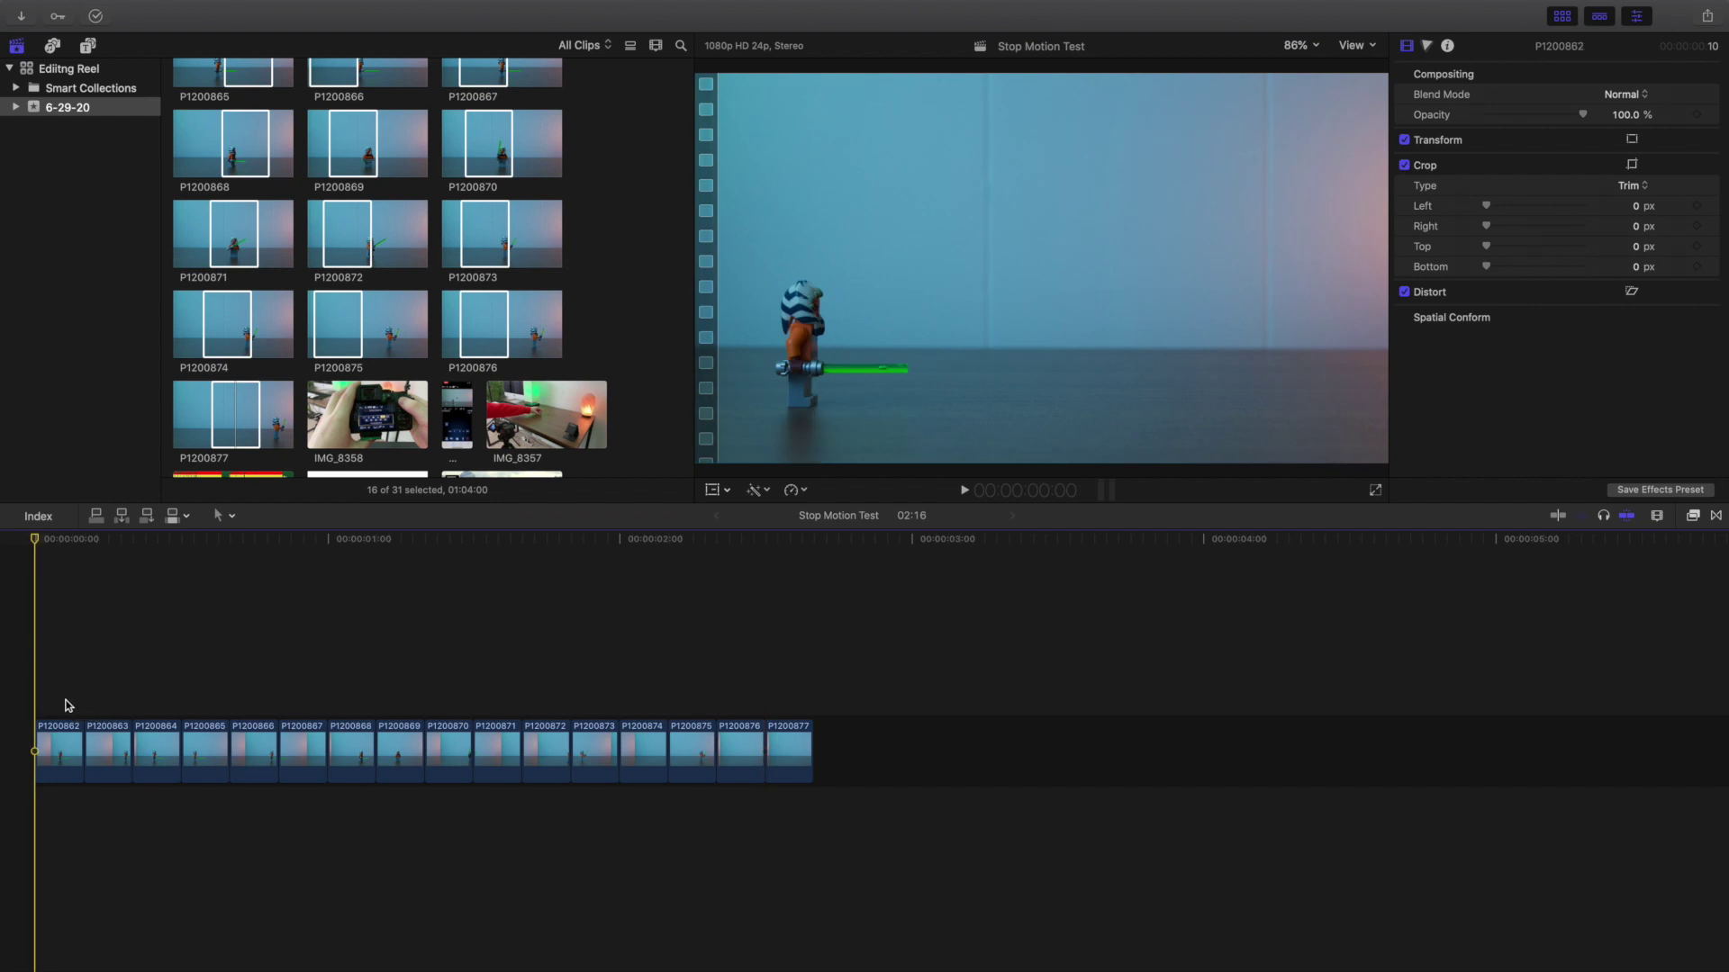
pyautogui.click(64, 706)
pyautogui.click(108, 712)
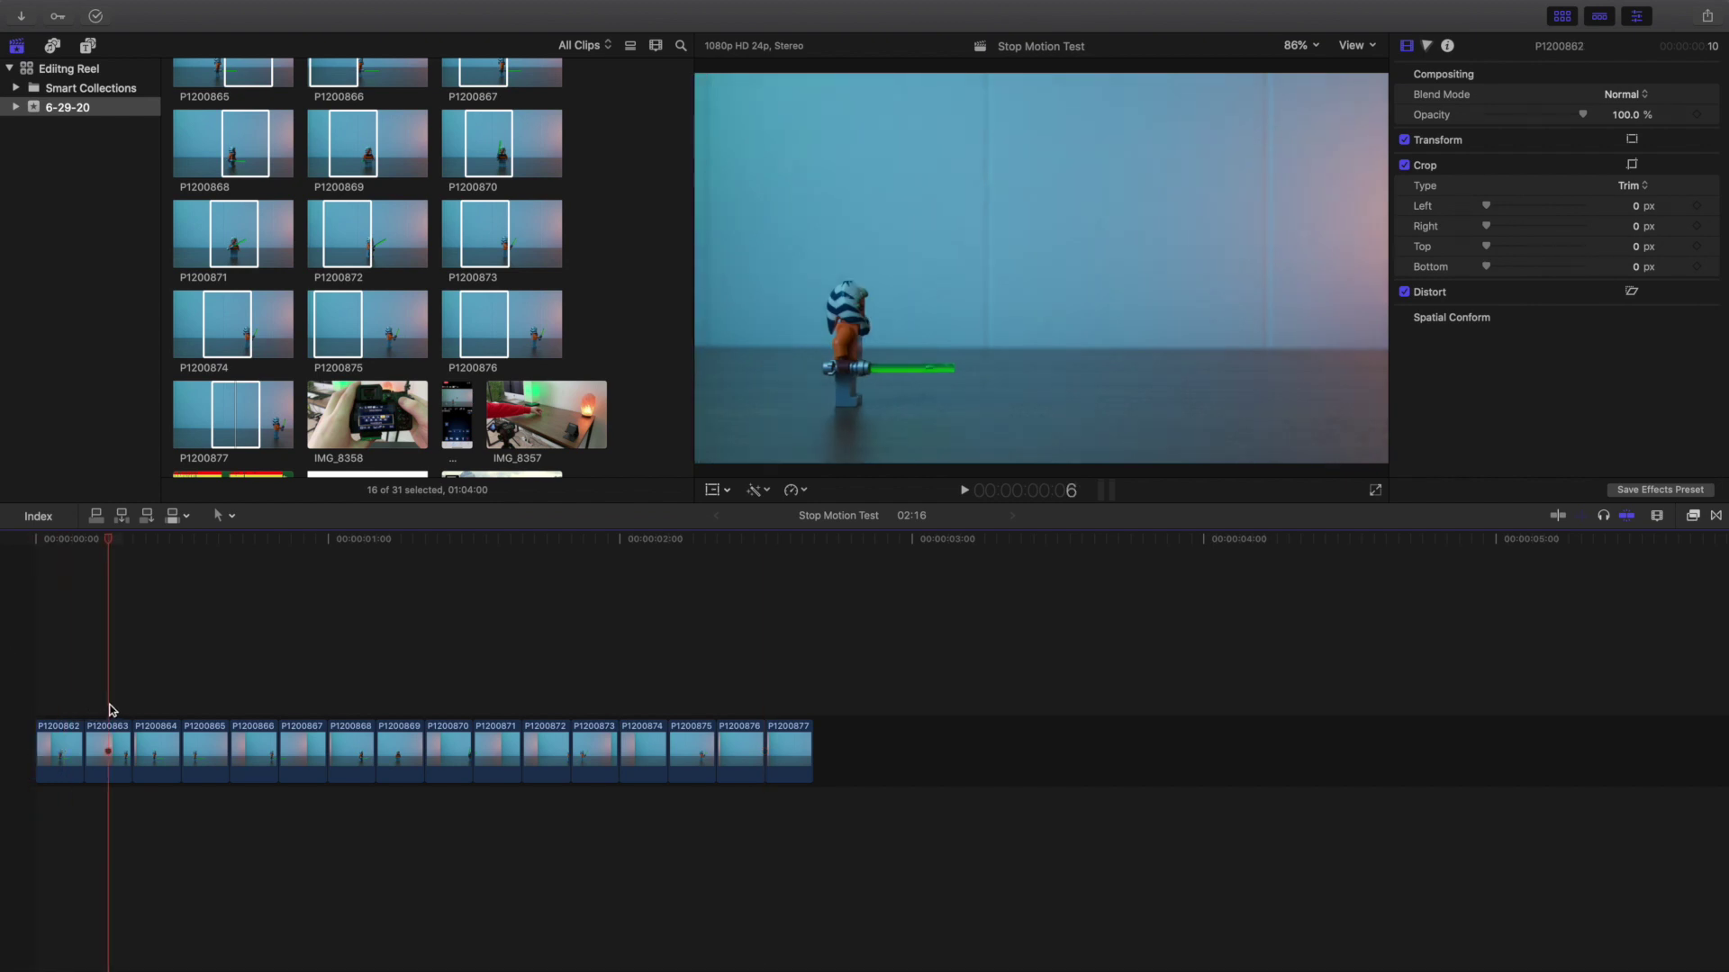
pyautogui.click(159, 709)
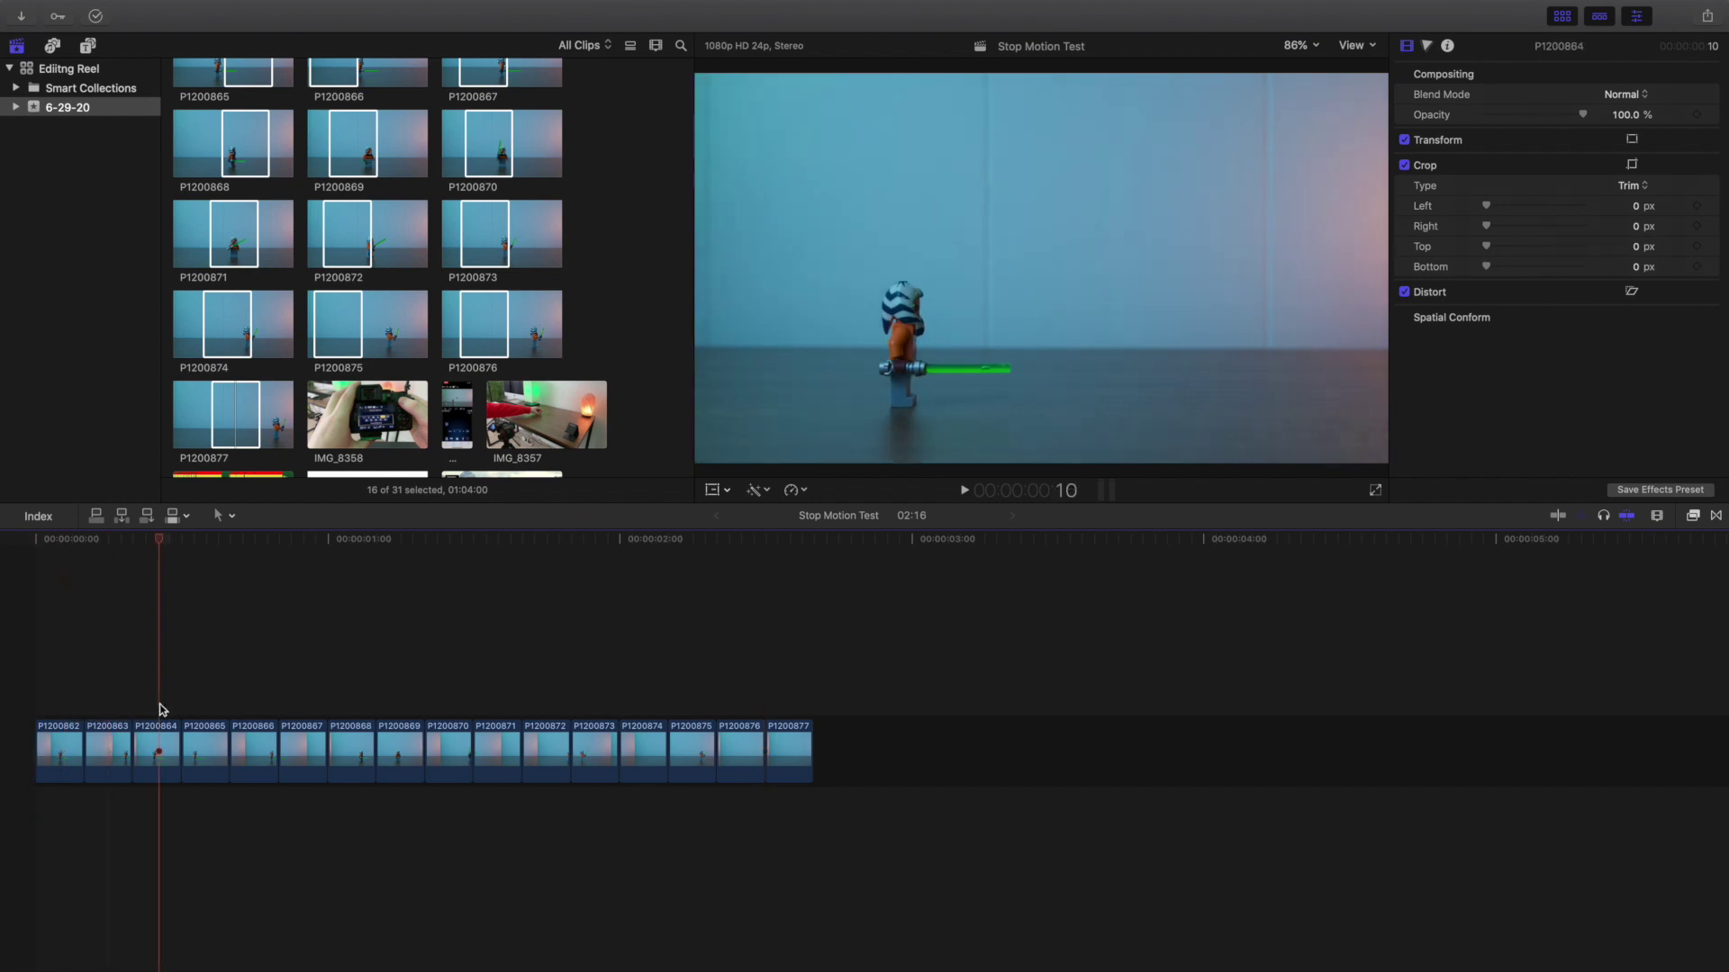
pyautogui.click(208, 707)
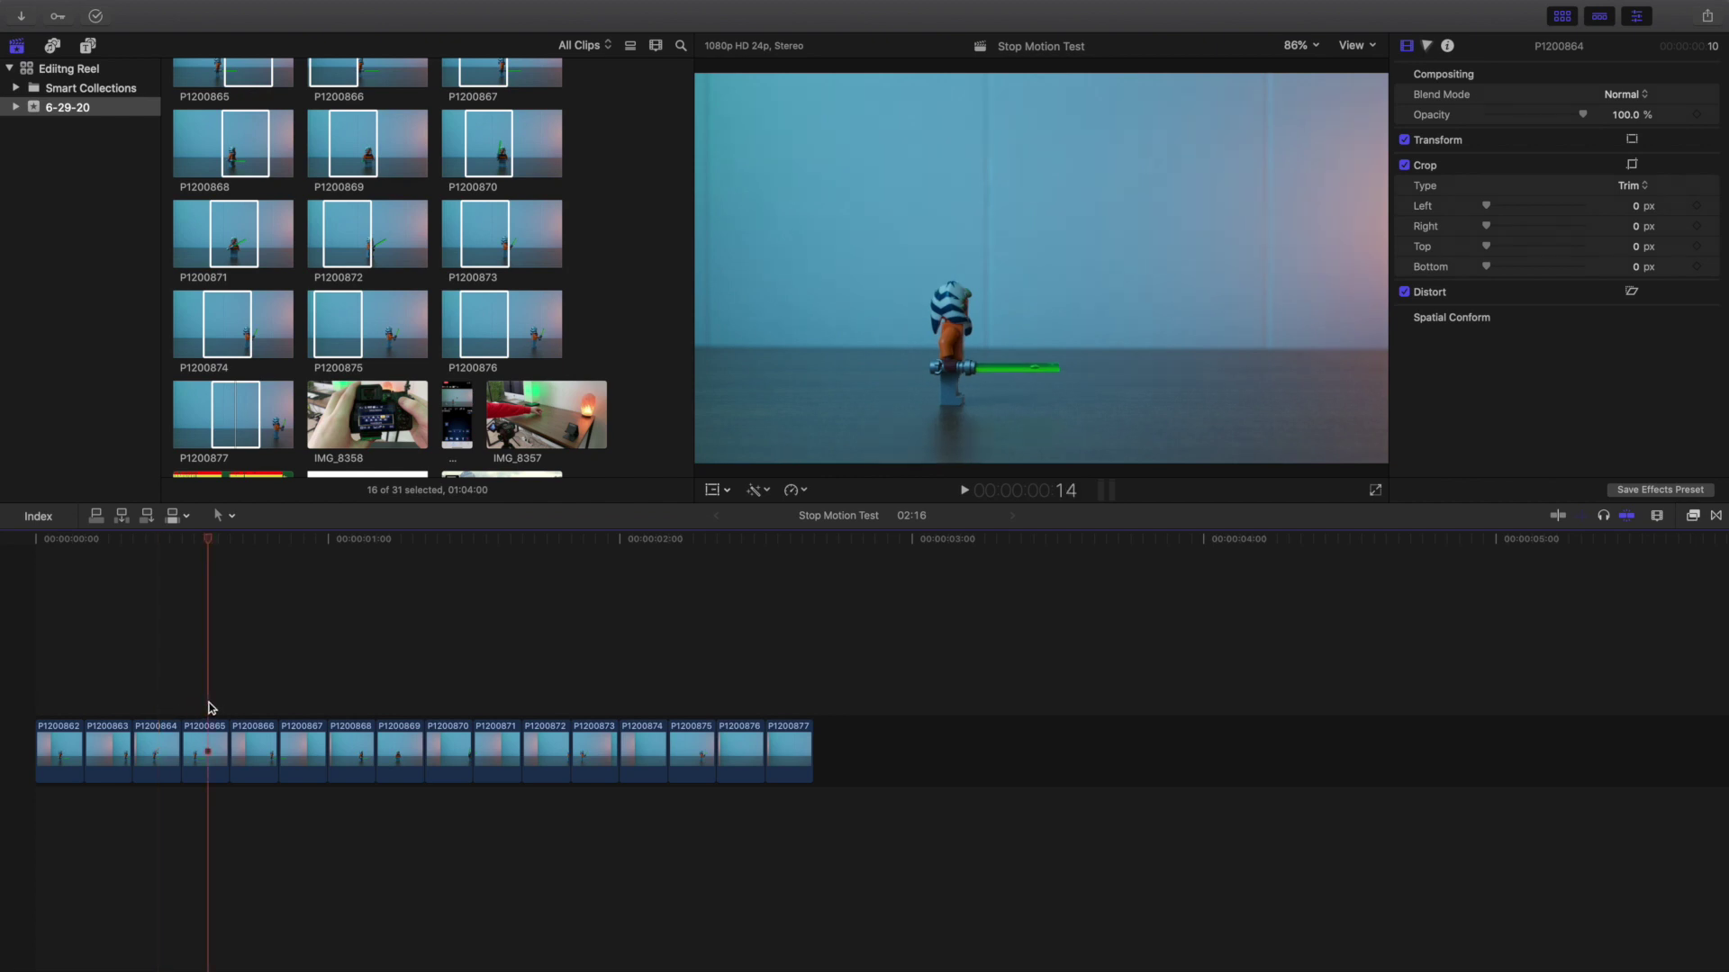
pyautogui.click(252, 708)
pyautogui.click(288, 707)
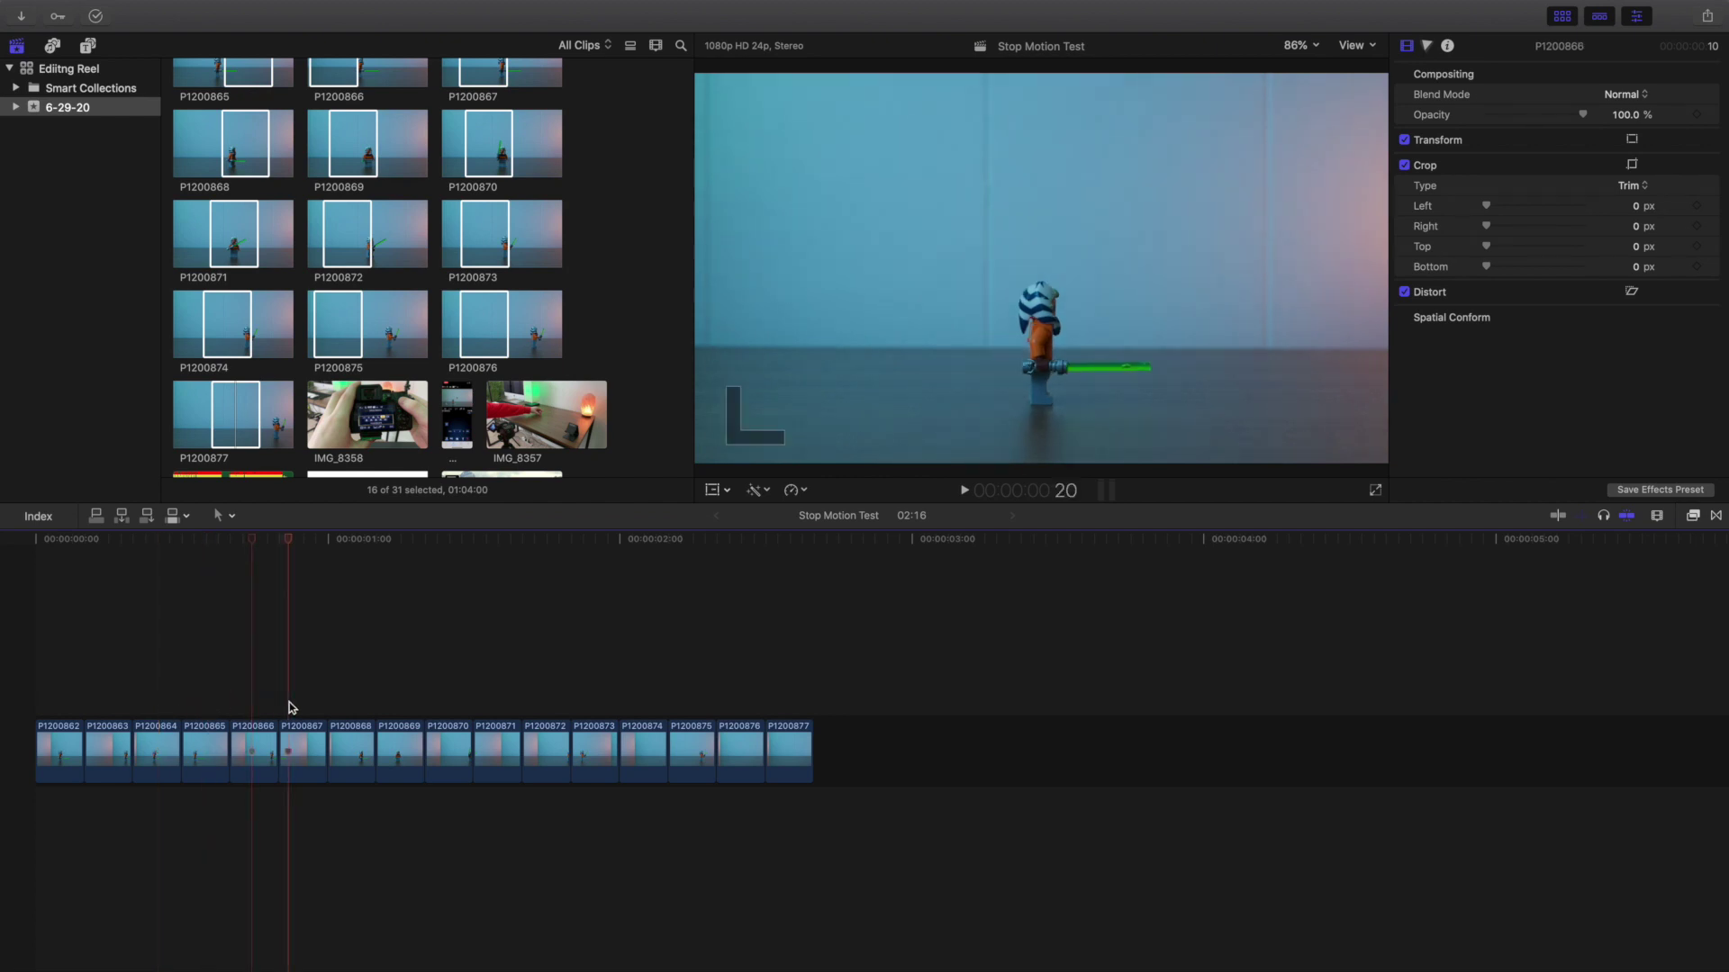
pyautogui.click(343, 708)
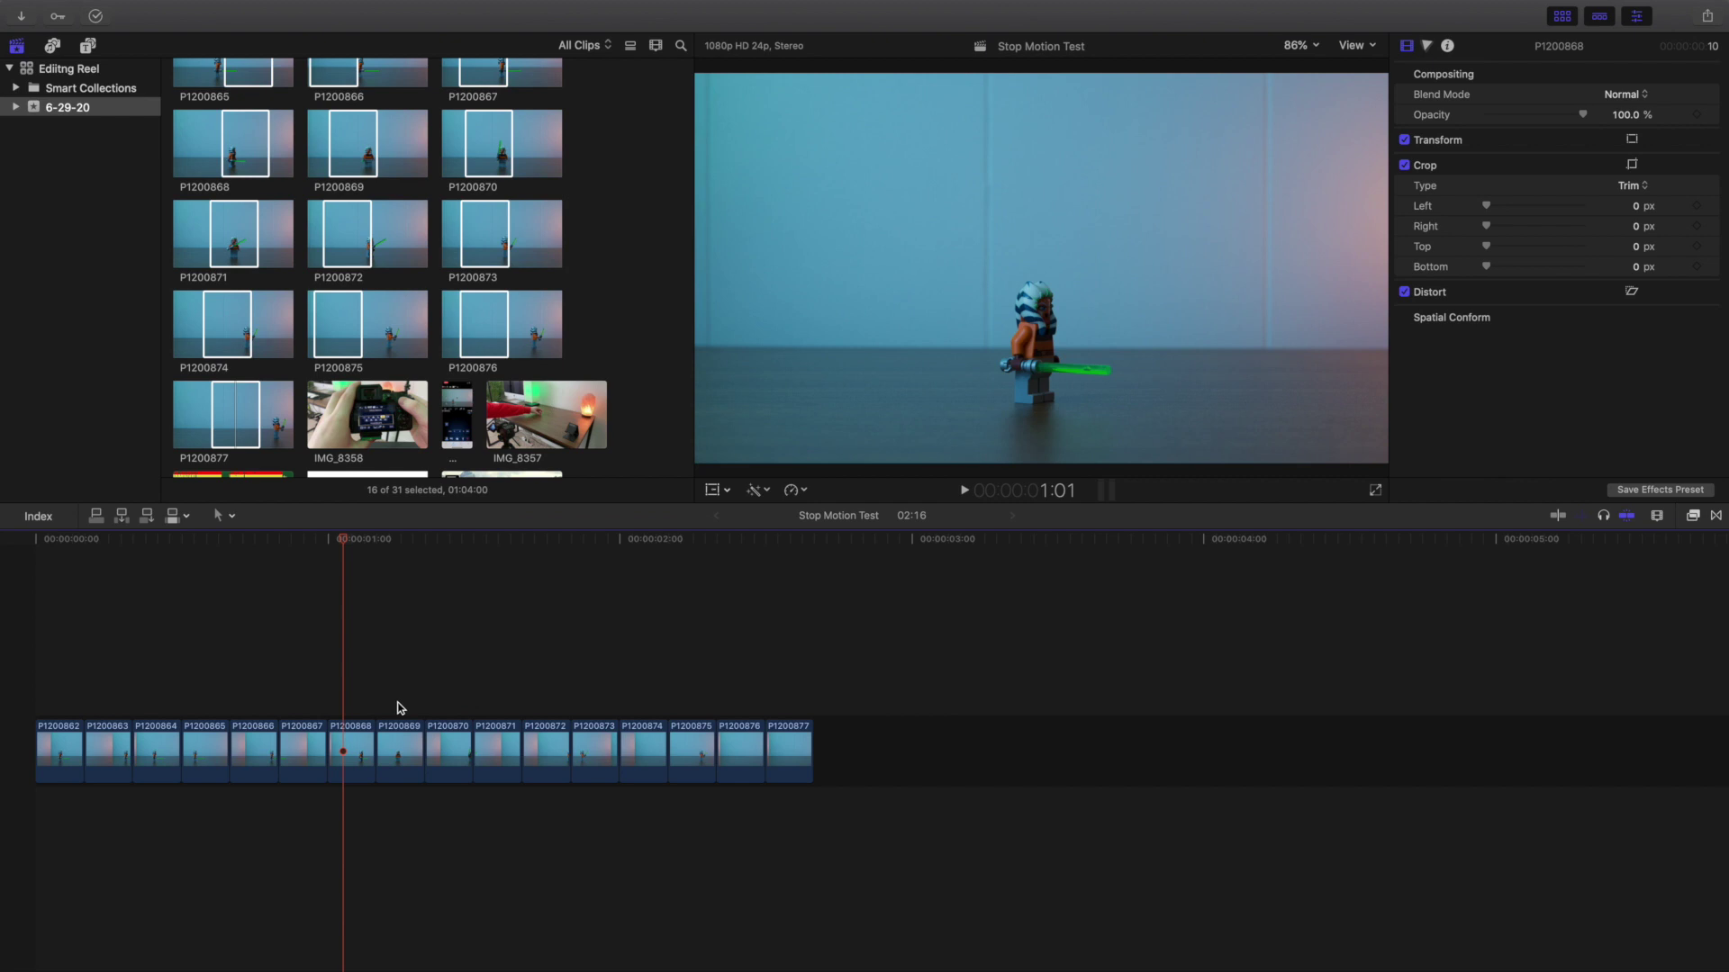
pyautogui.click(398, 707)
pyautogui.click(446, 708)
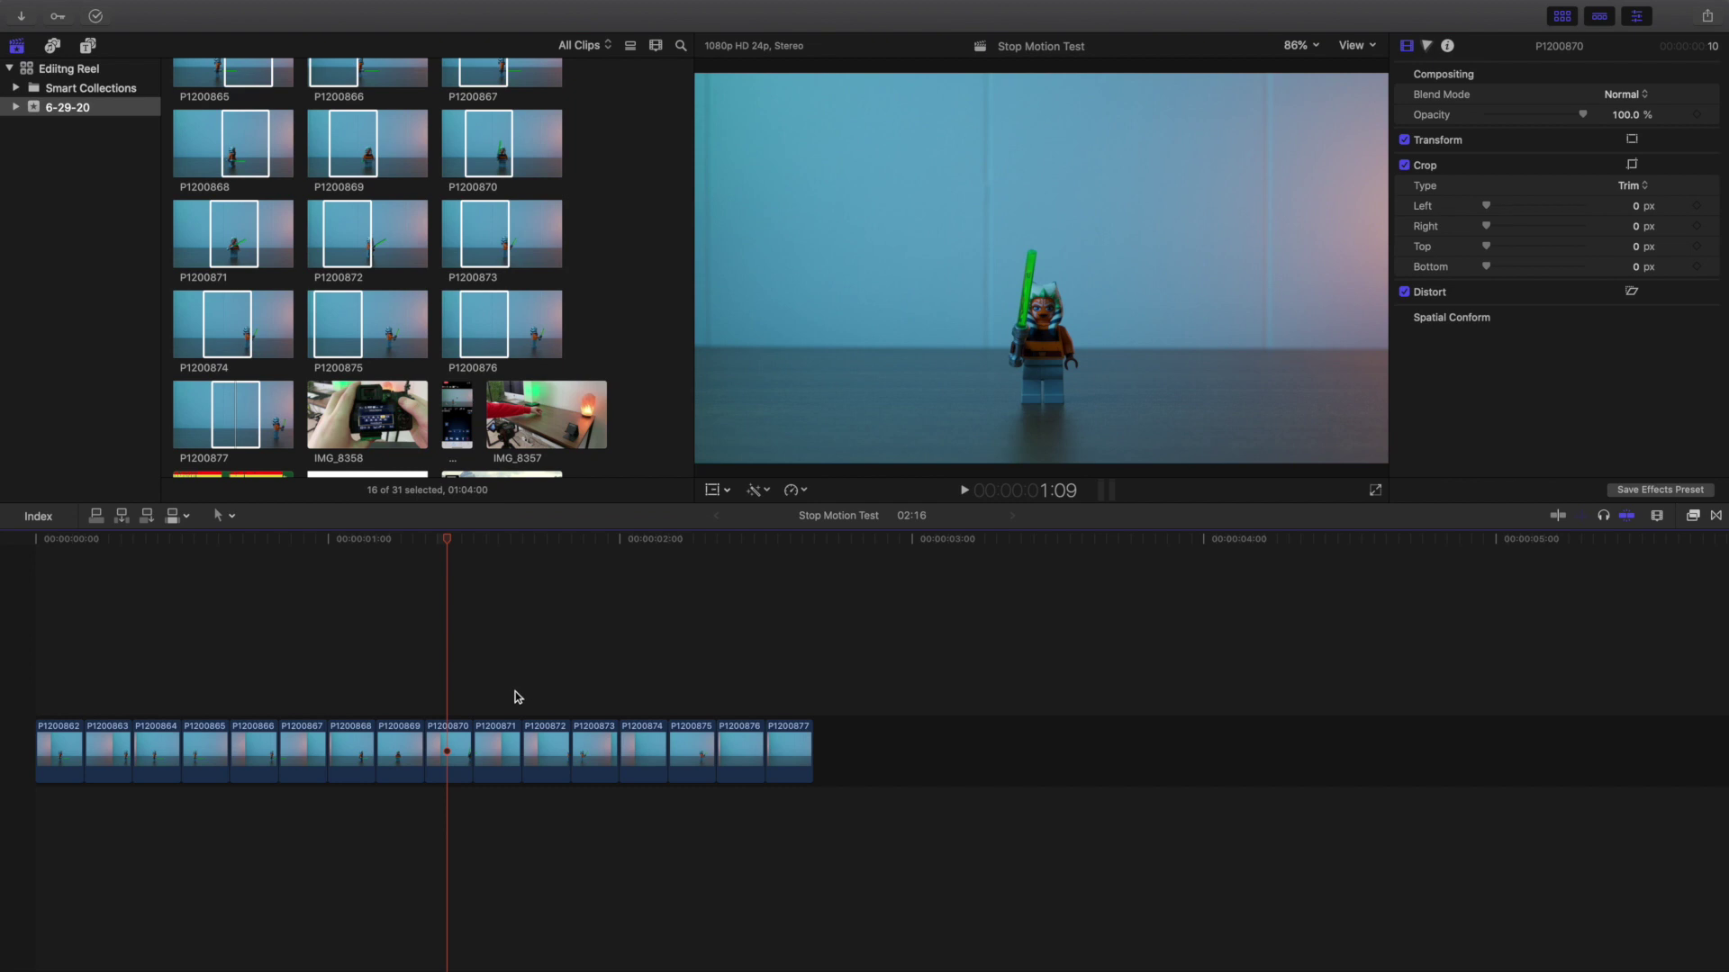
# Play the whole stop-motion animation once more from the first clip
pyautogui.press('Home')
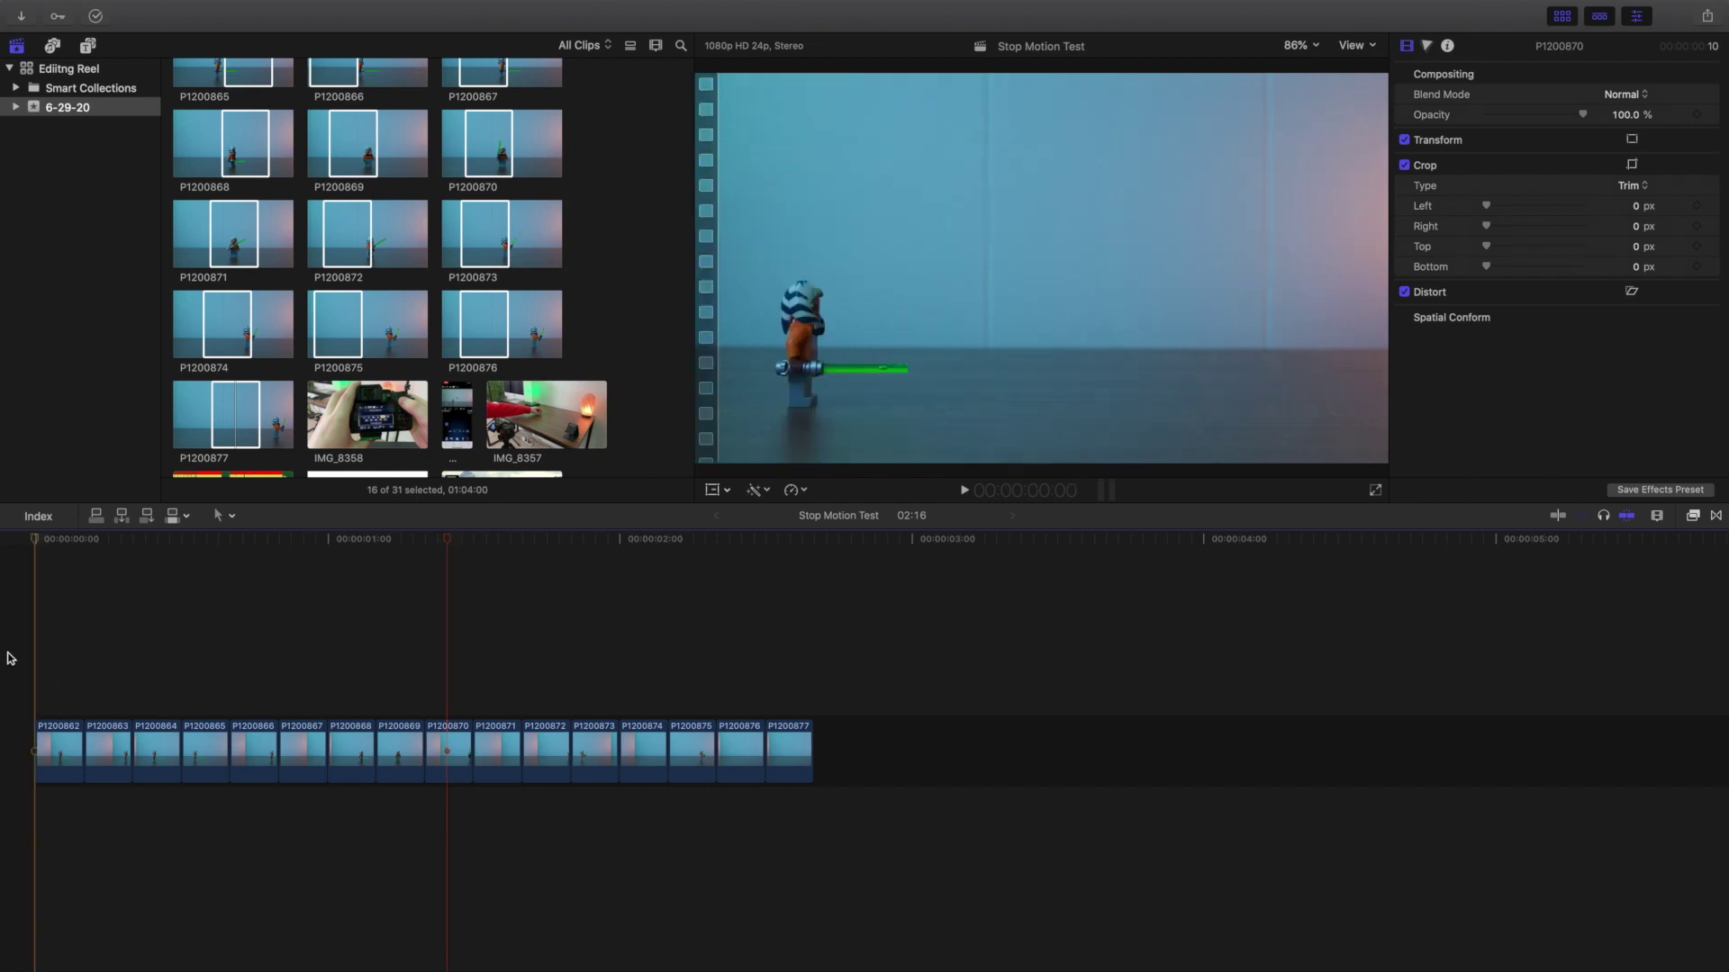
pyautogui.press('space')
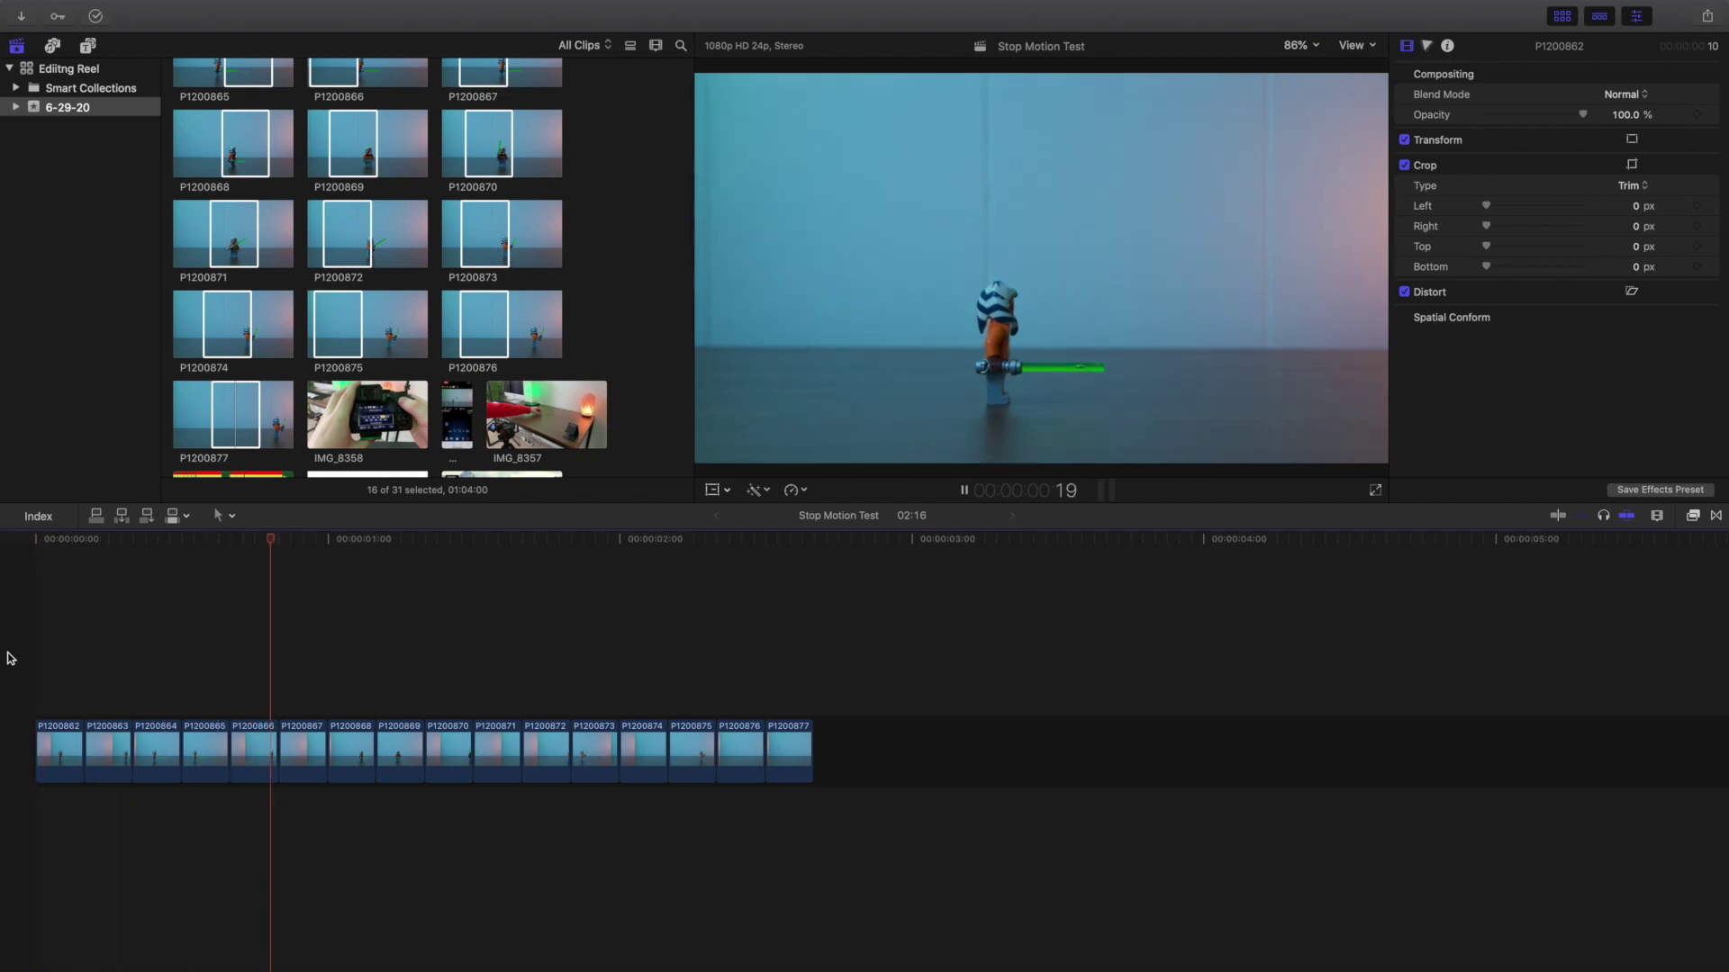